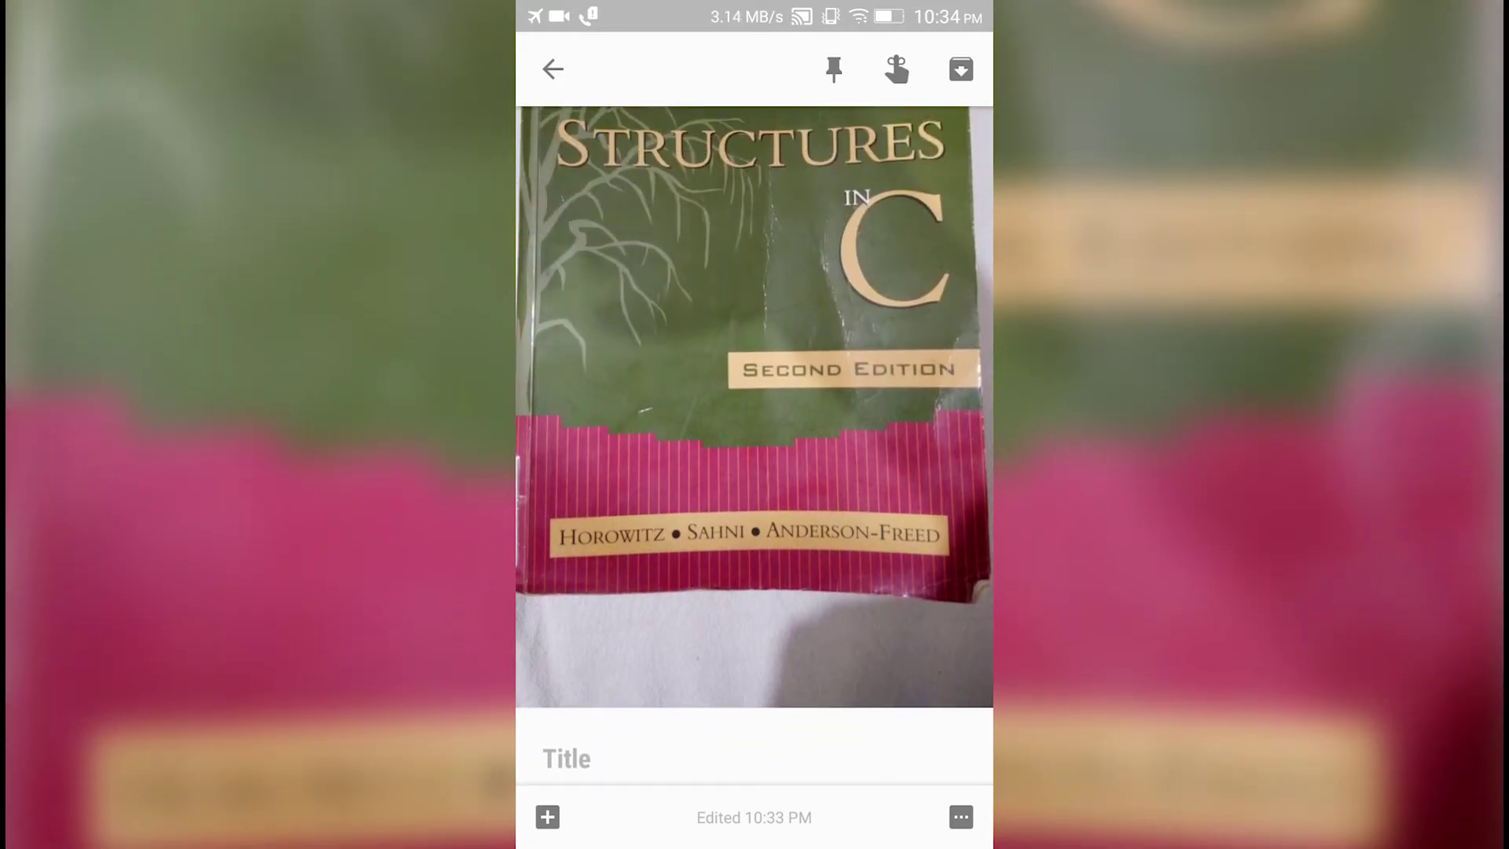
Leave the book-cover note and switch to Chrome on the phone
key("Escape")
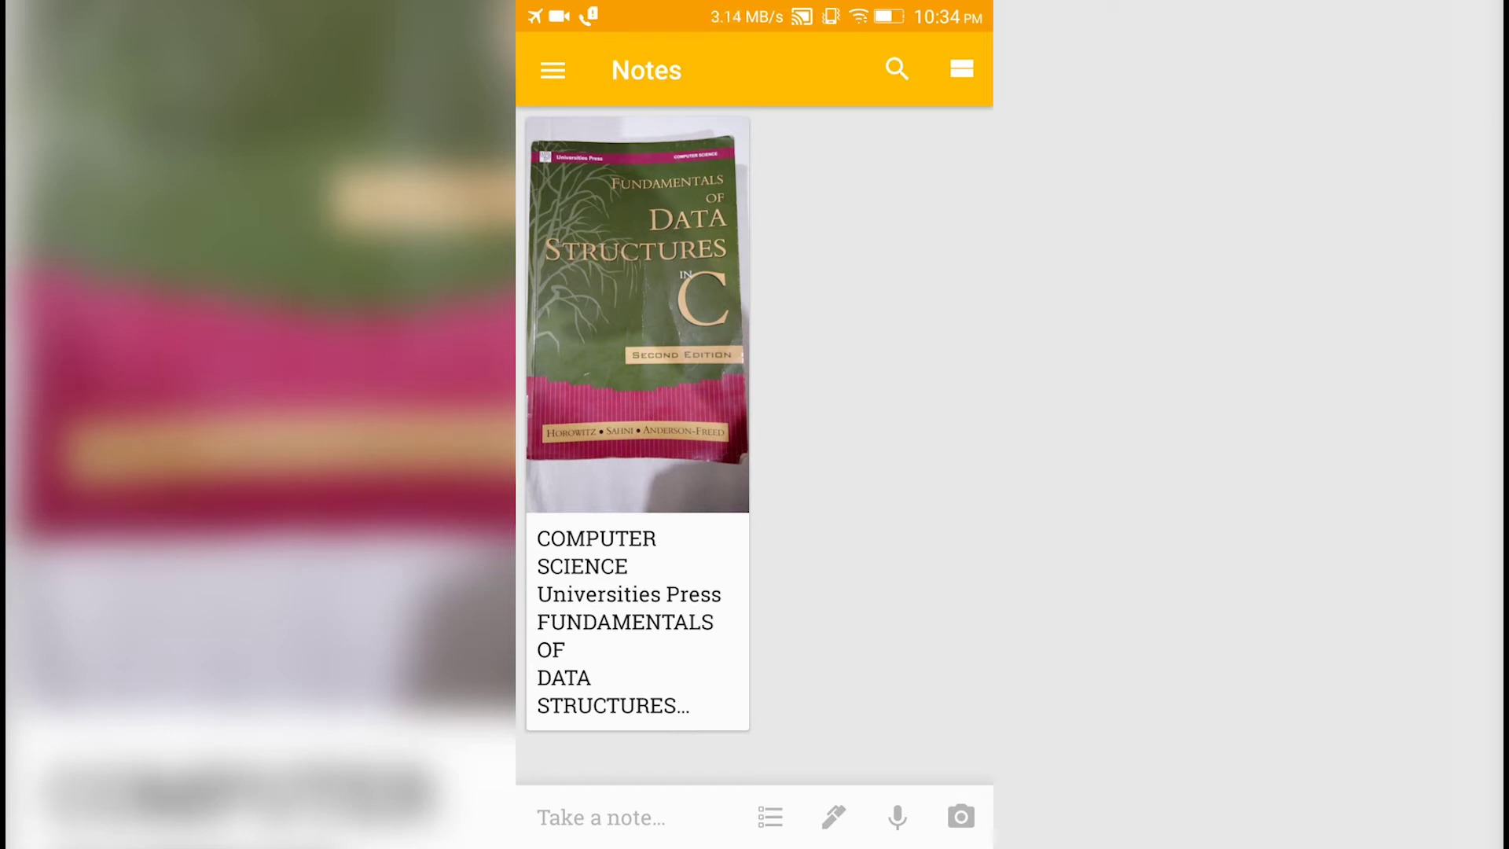
key("super")
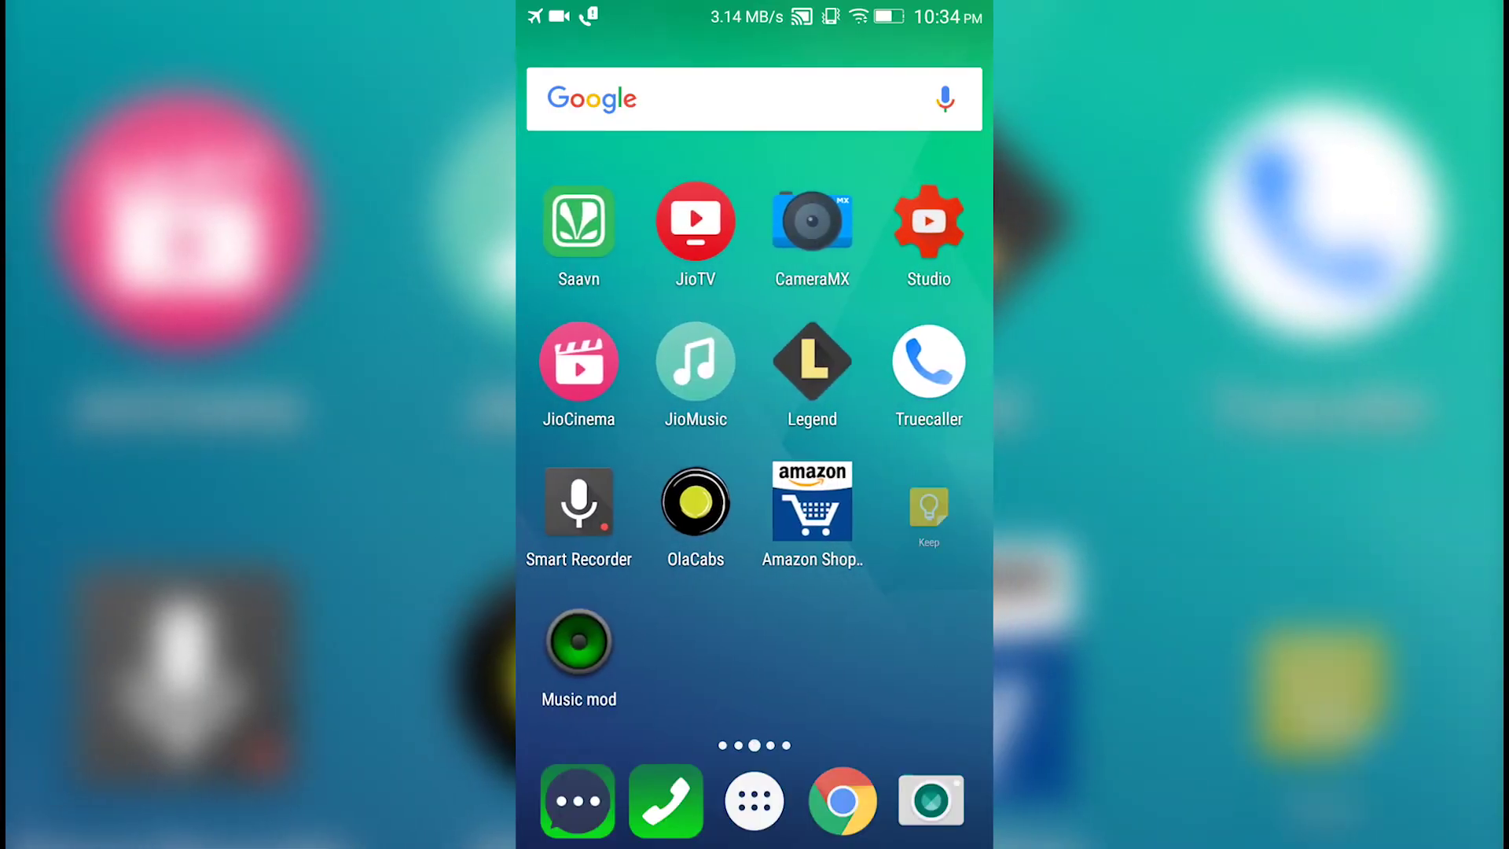
left_click(841, 801)
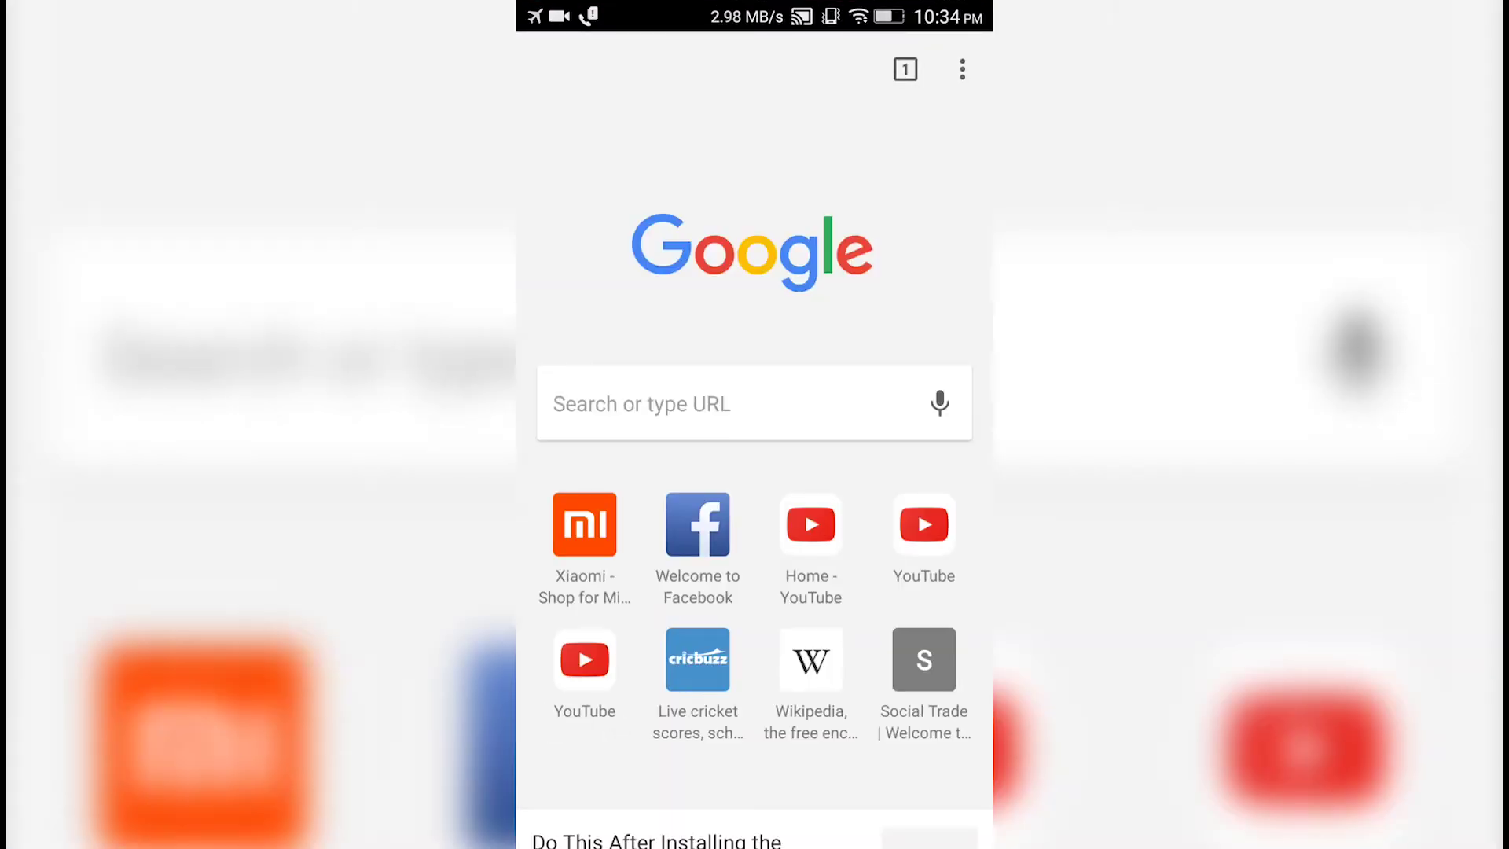
Search Google for "motivational quotes"
left_click(741, 401)
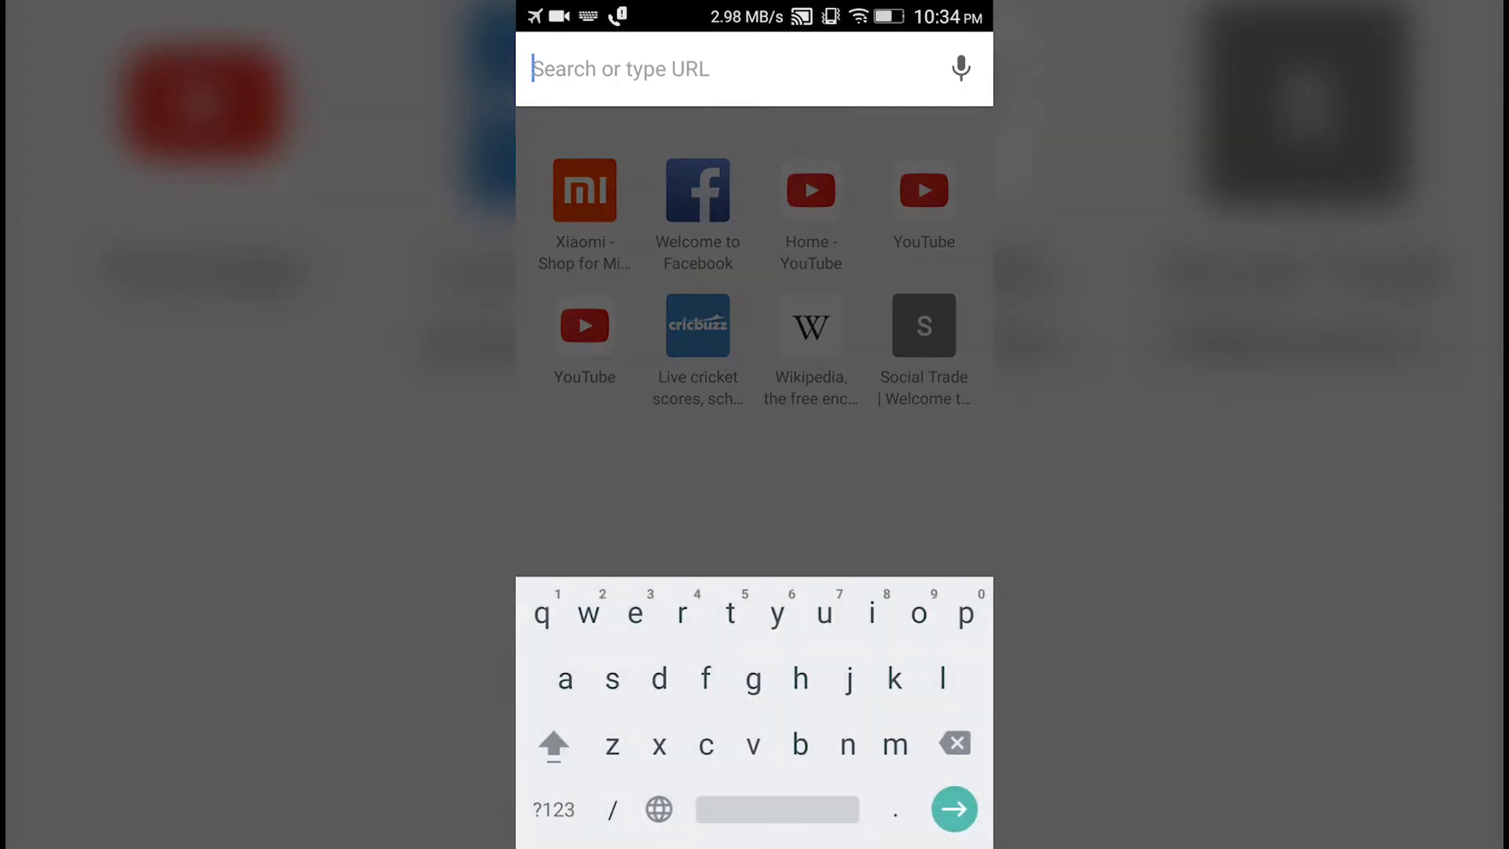
type("oti")
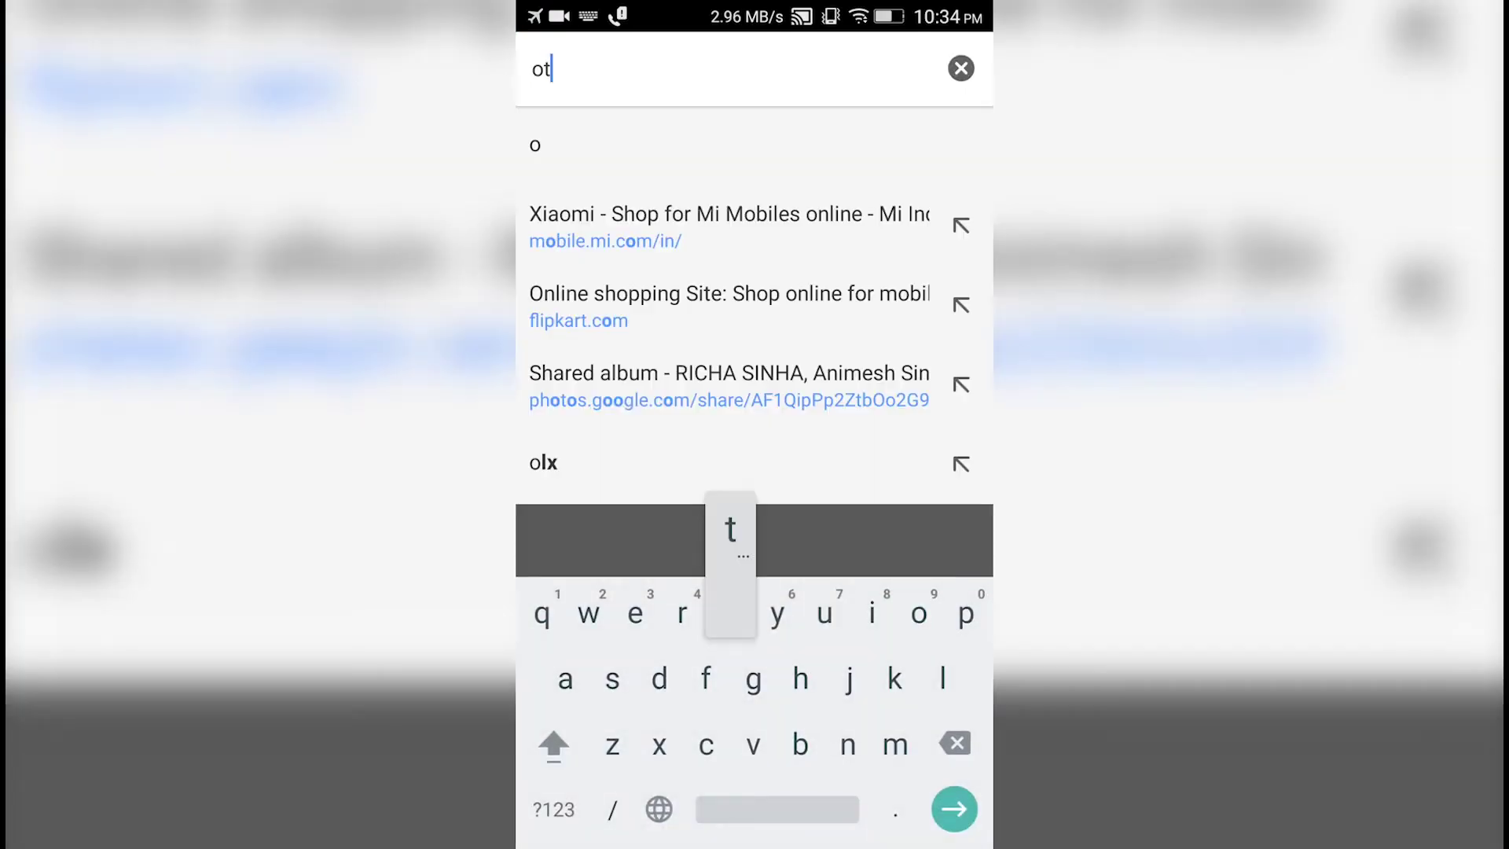
key("BackSpace")
key("BackSpace")
key("BackSpace")
type("moti")
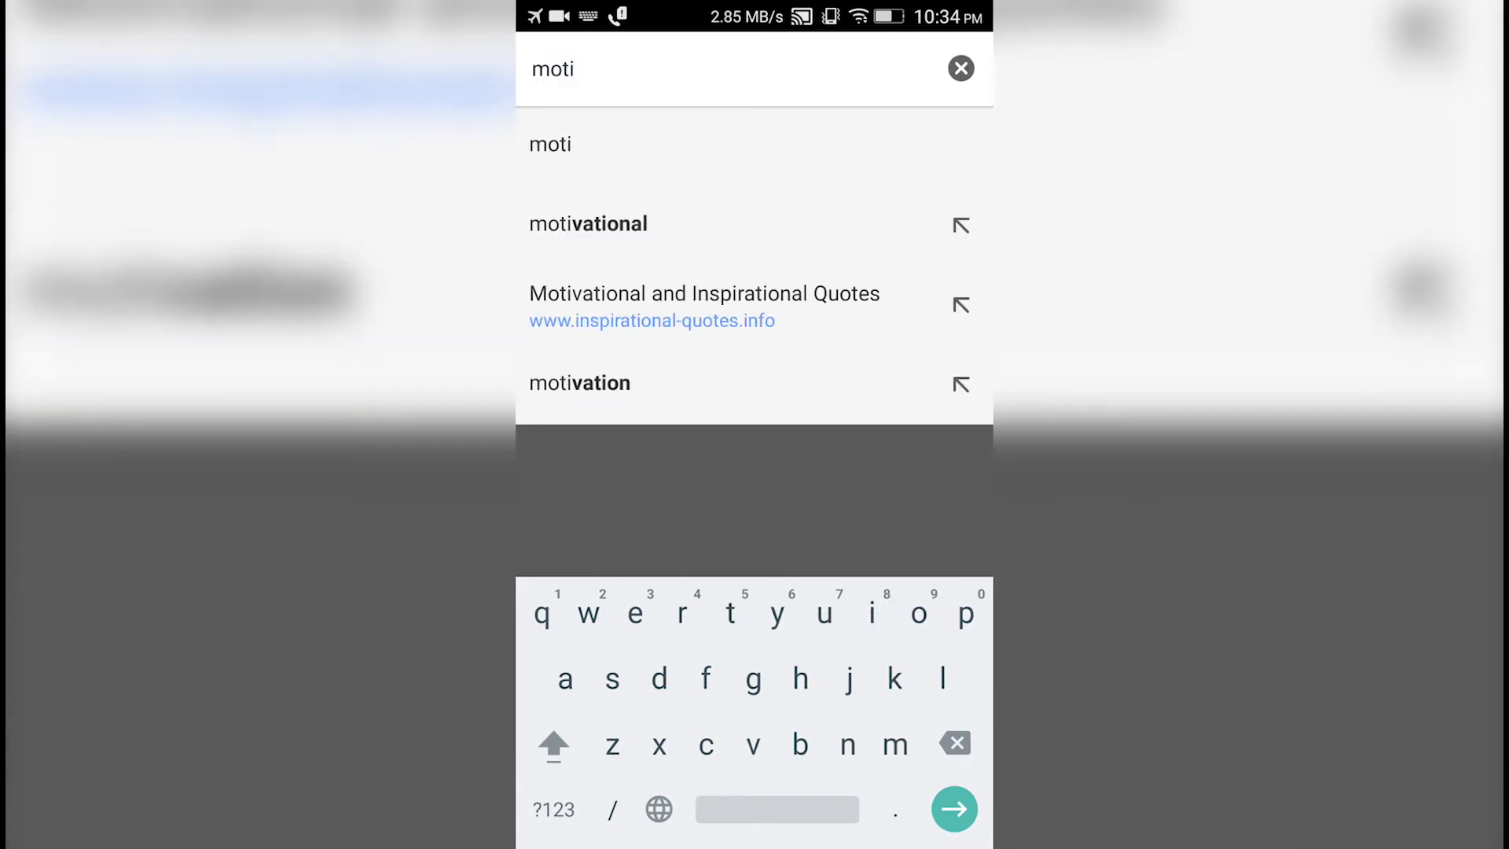
left_click(960, 226)
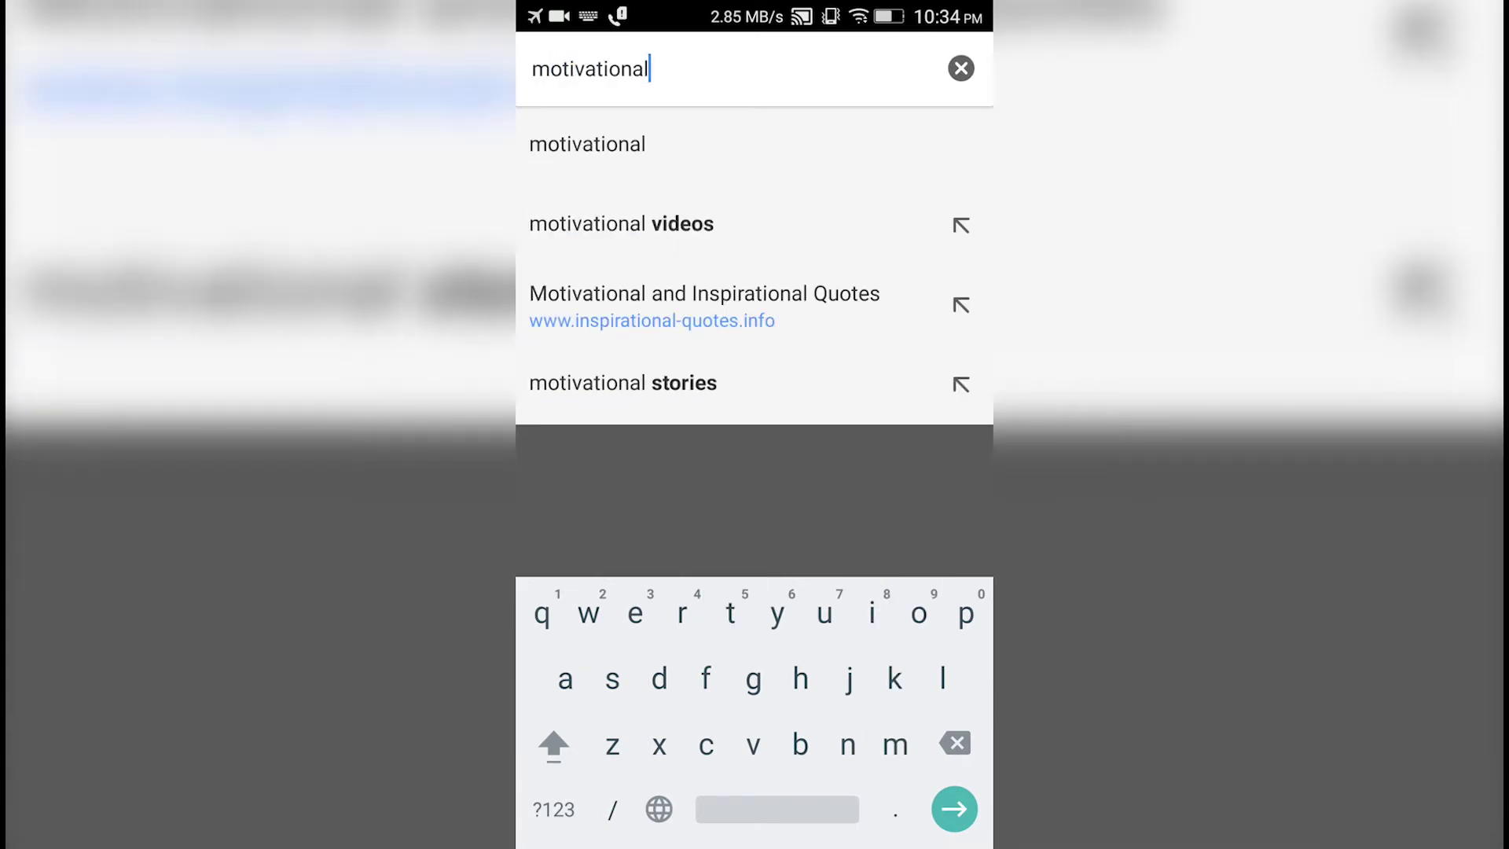
type("q")
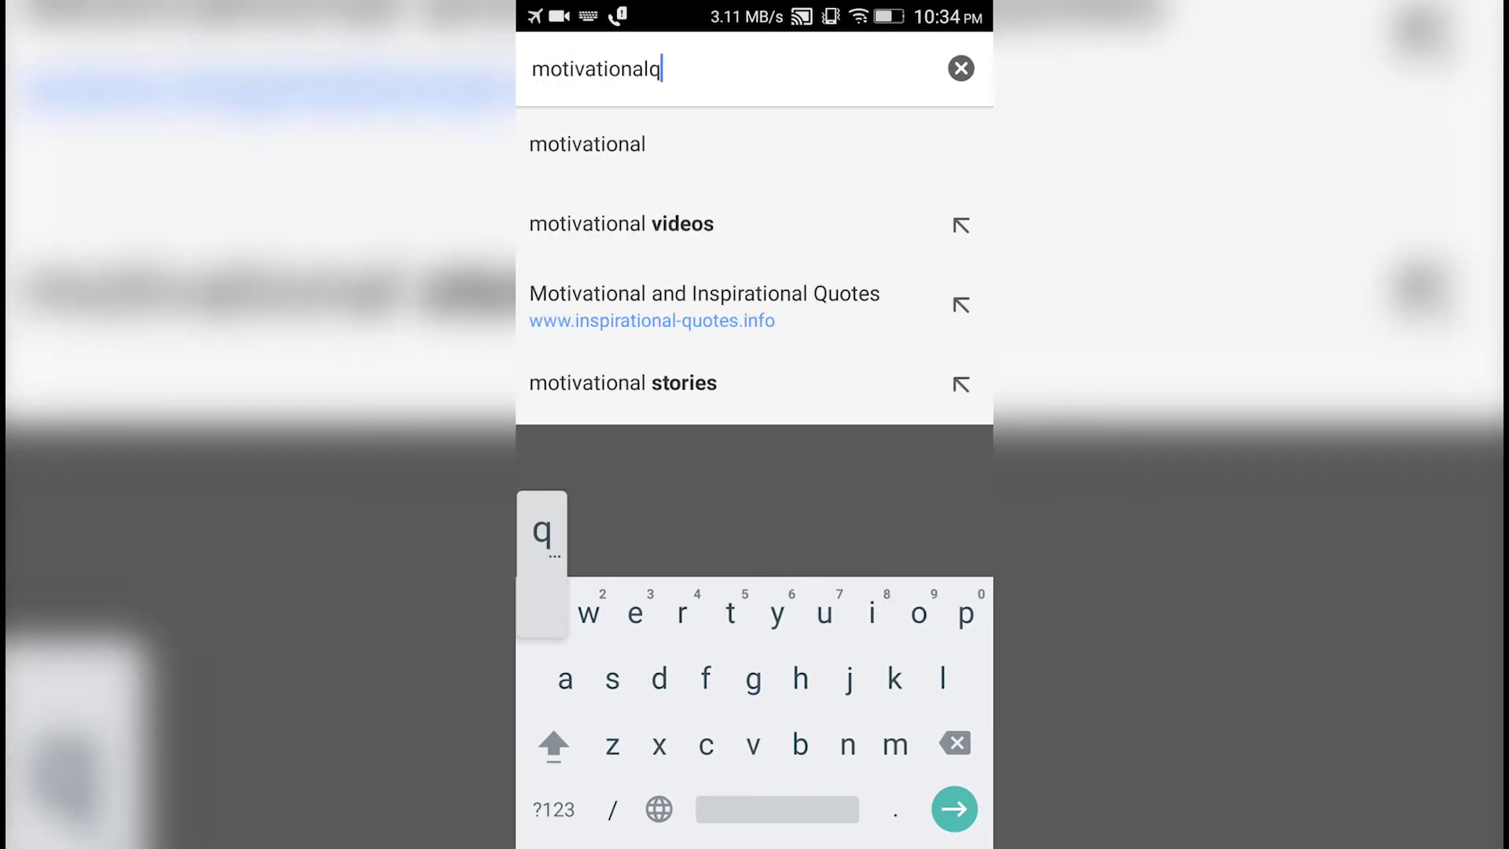
left_click(960, 225)
key("Return")
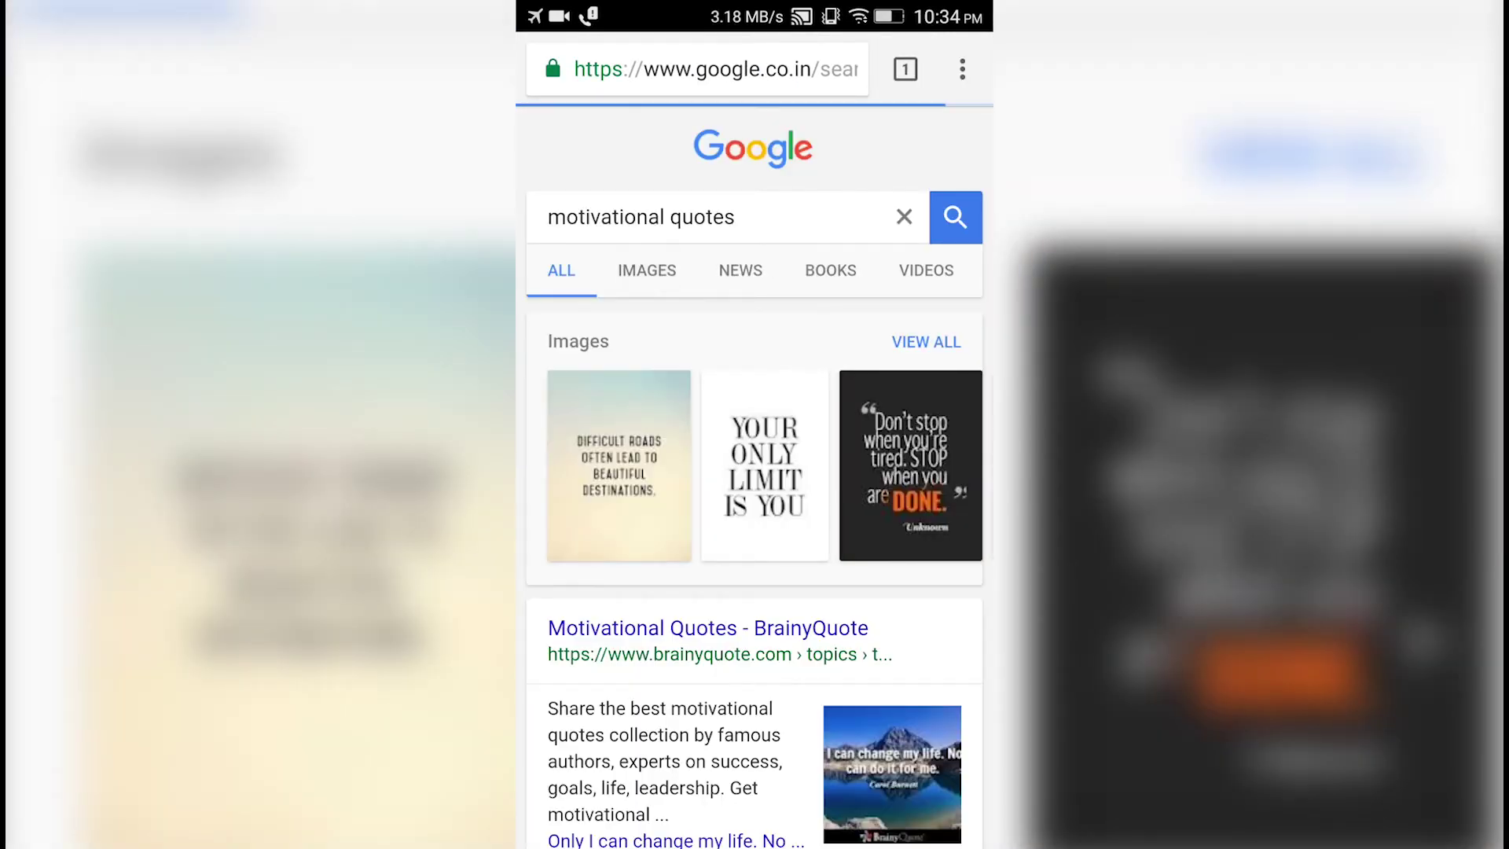
Show the image results and download the "YOUR ONLY LIMIT IS YOU" quote image
left_click(647, 270)
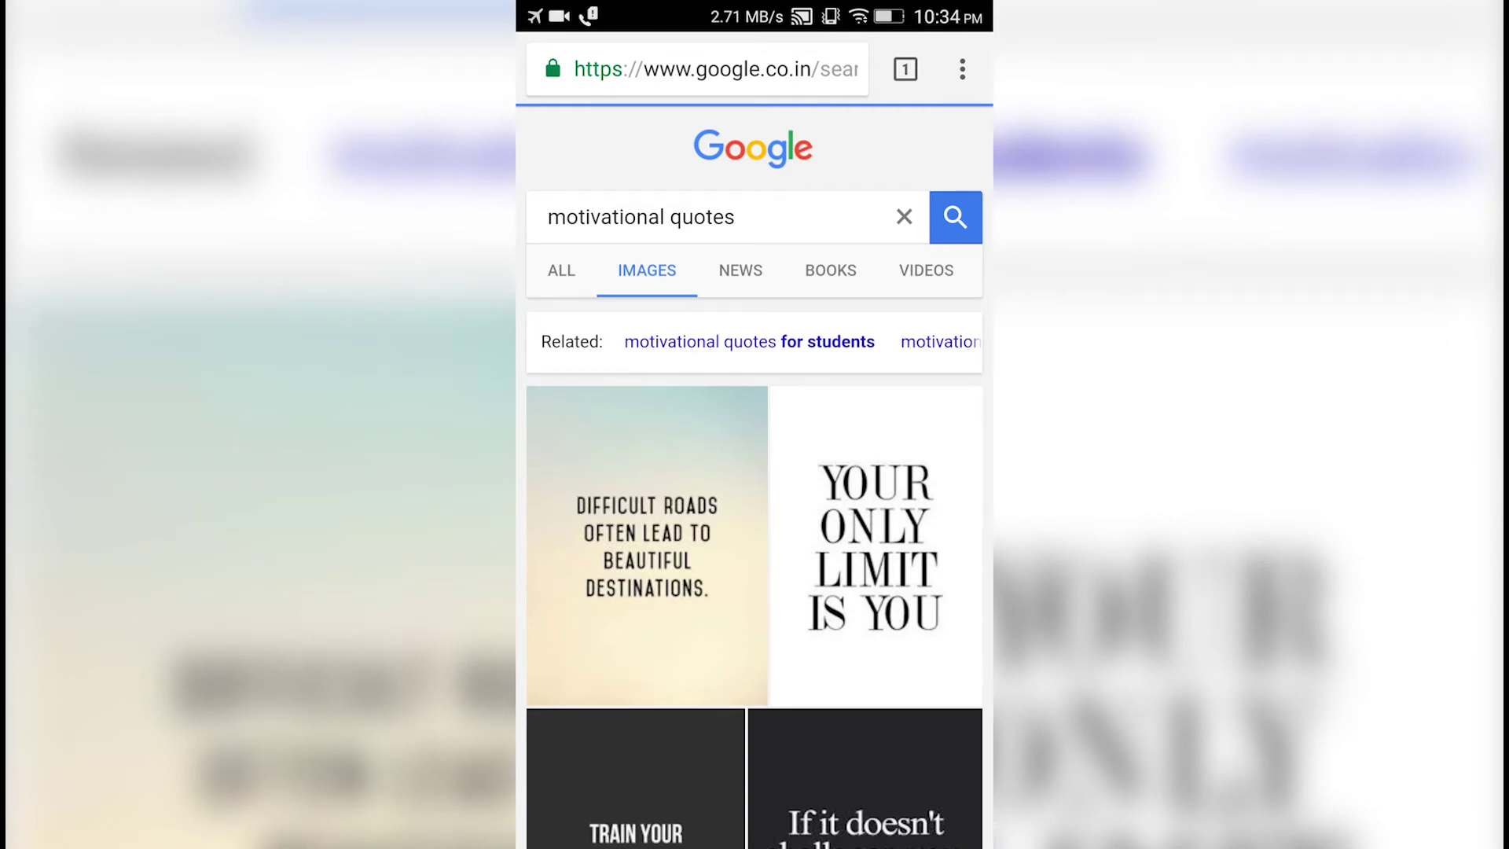
left_click(874, 546)
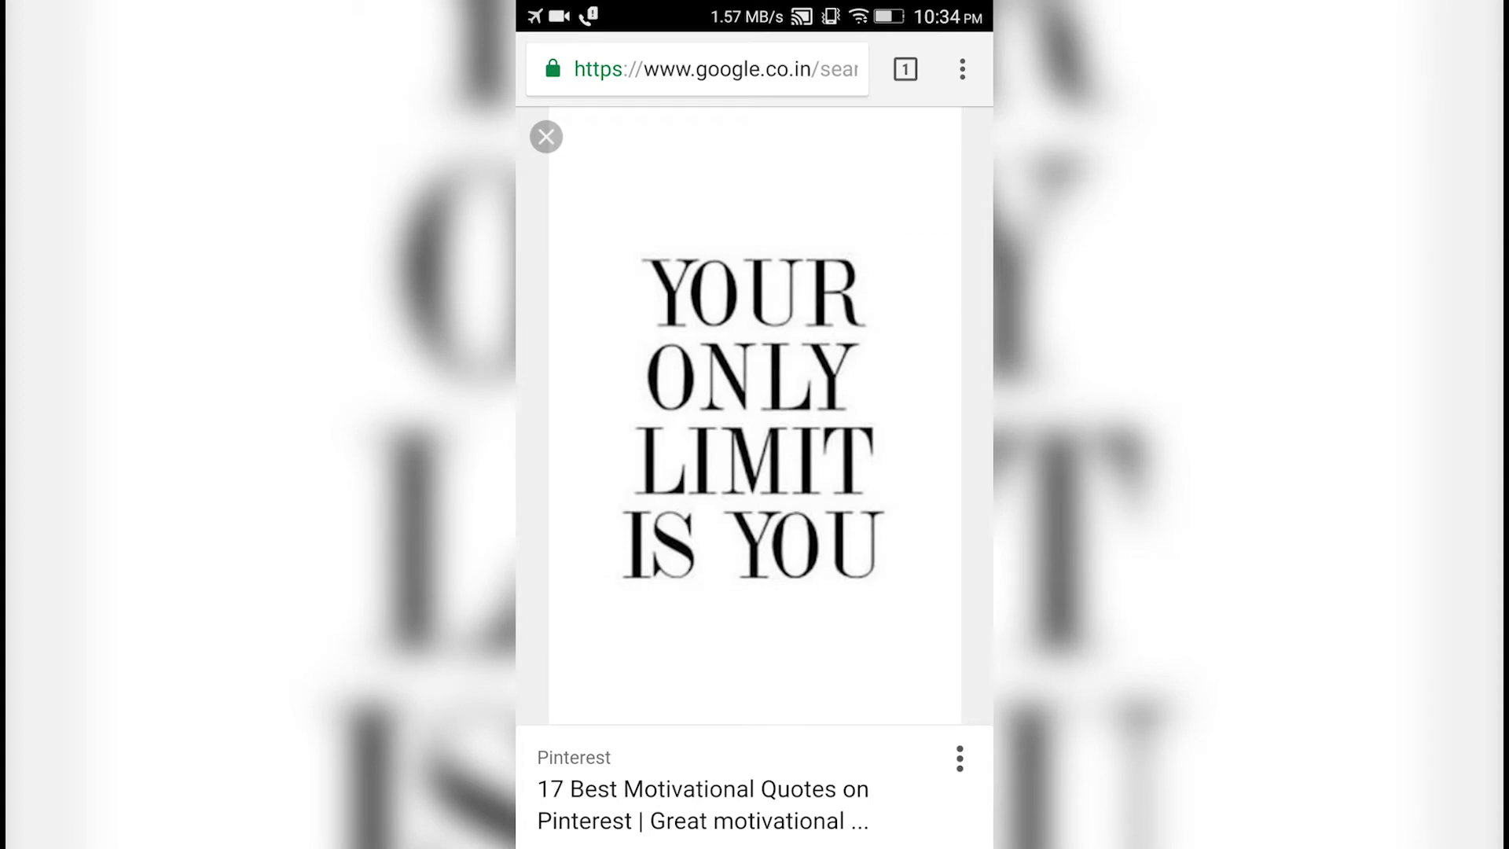
right_click(754, 416)
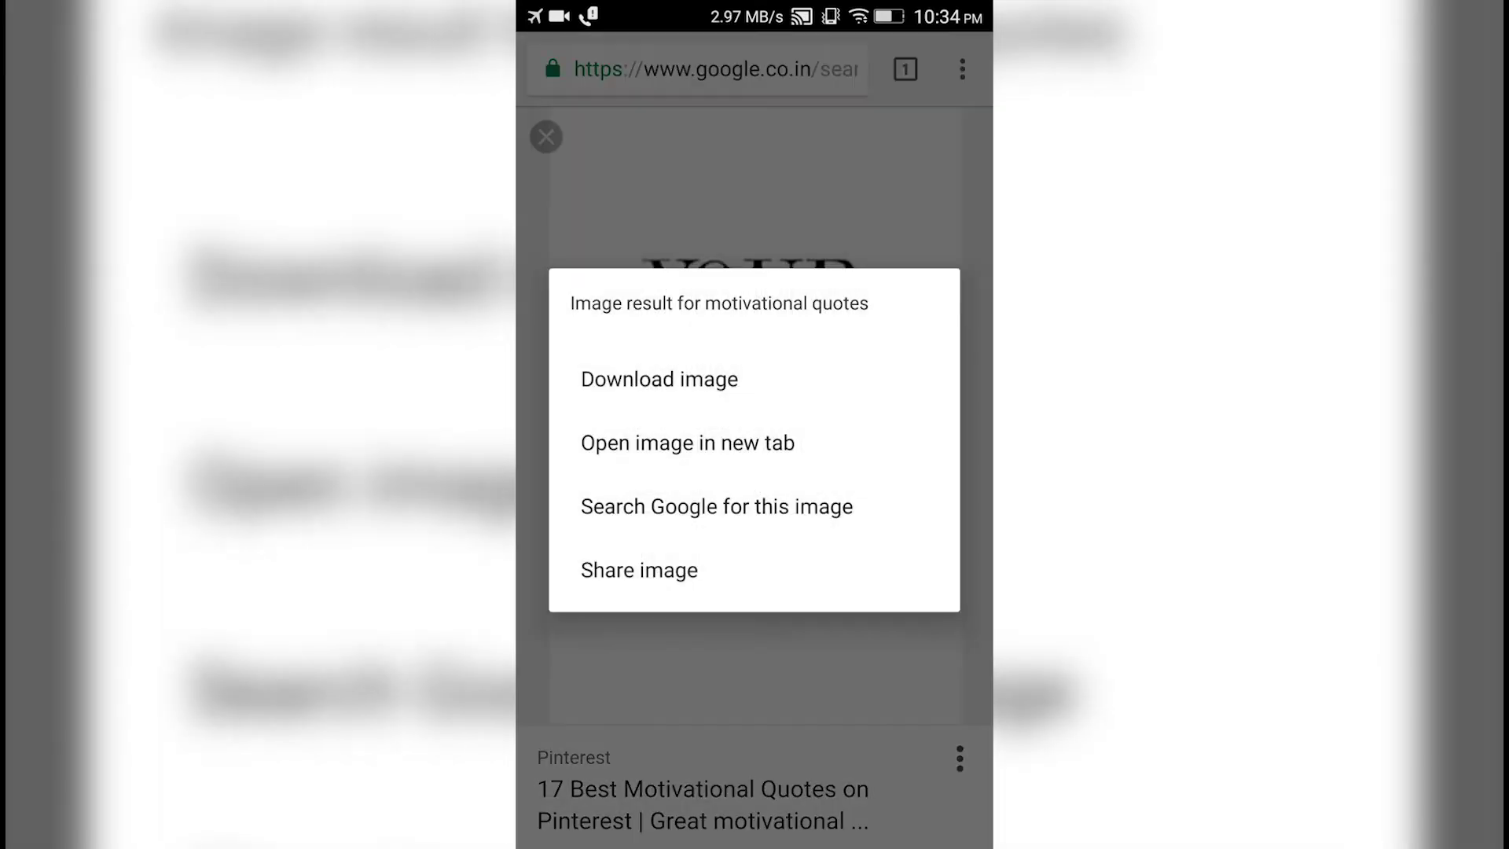
left_click(659, 379)
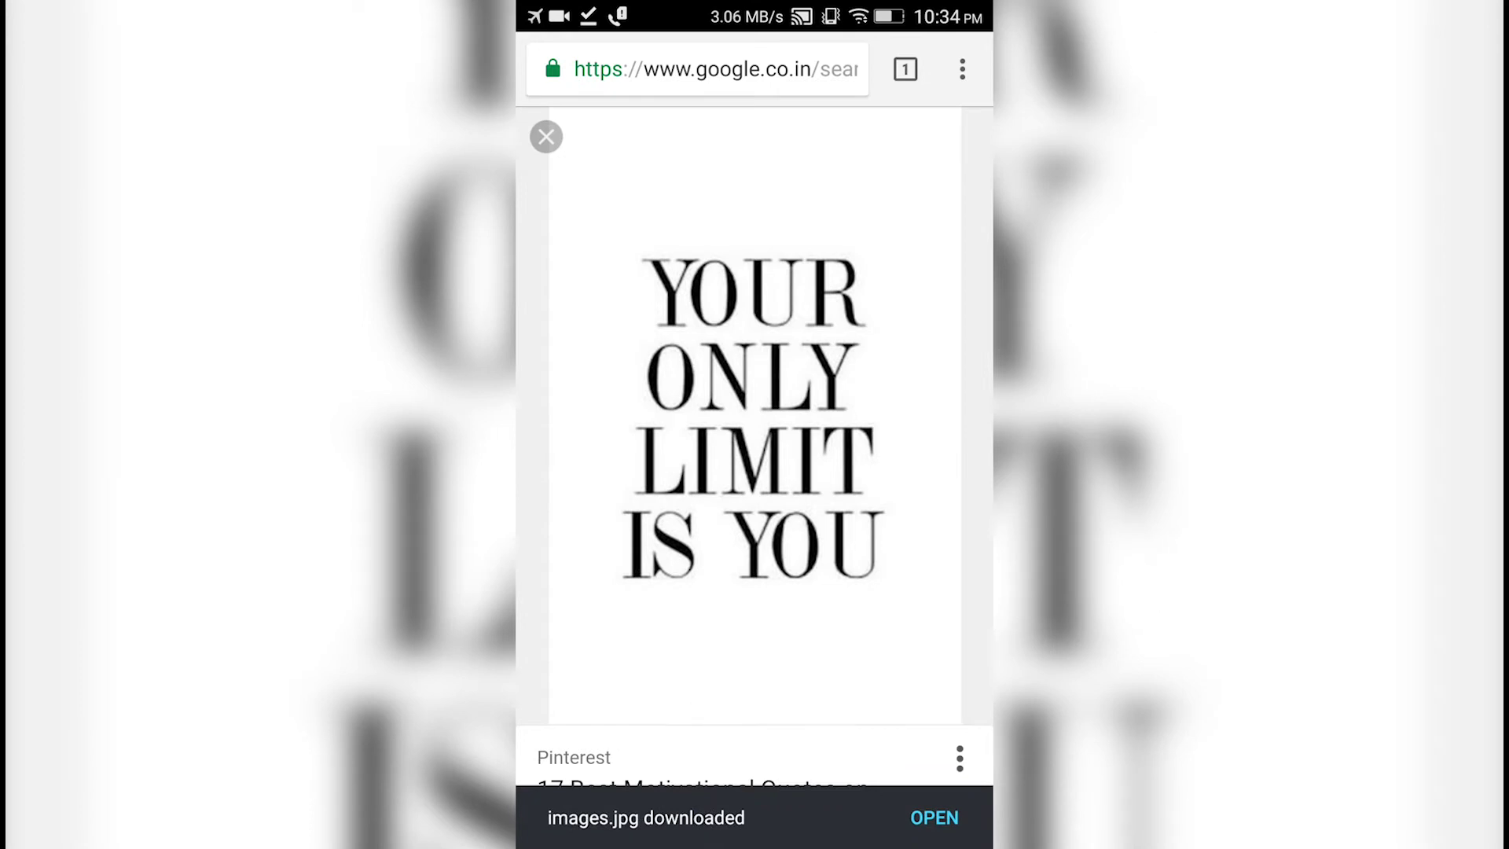
Open the downloaded images.jpg and share it to Keep, using that app just once
left_click(933, 817)
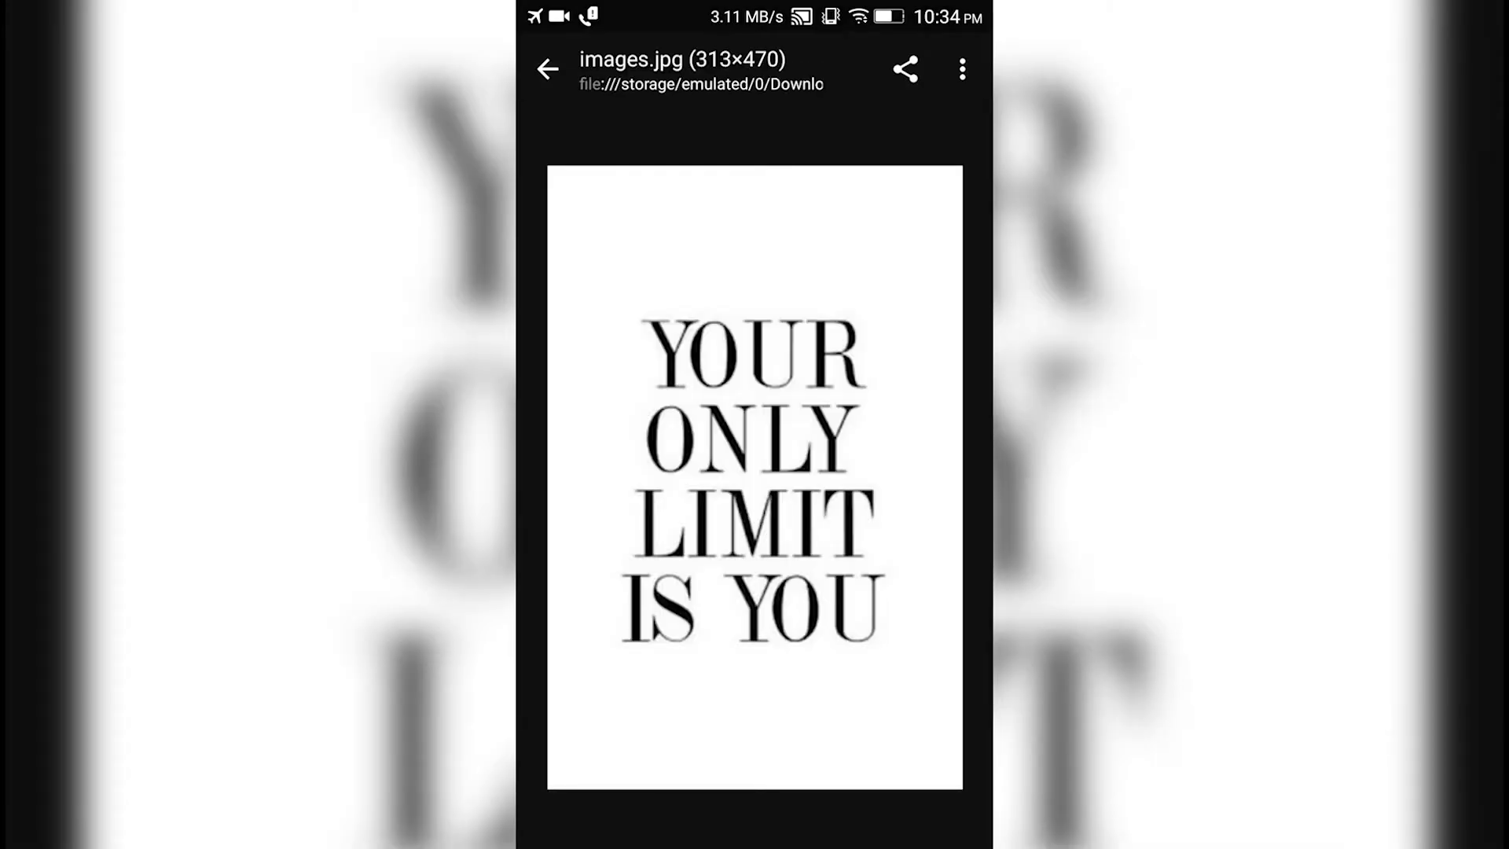
left_click(905, 69)
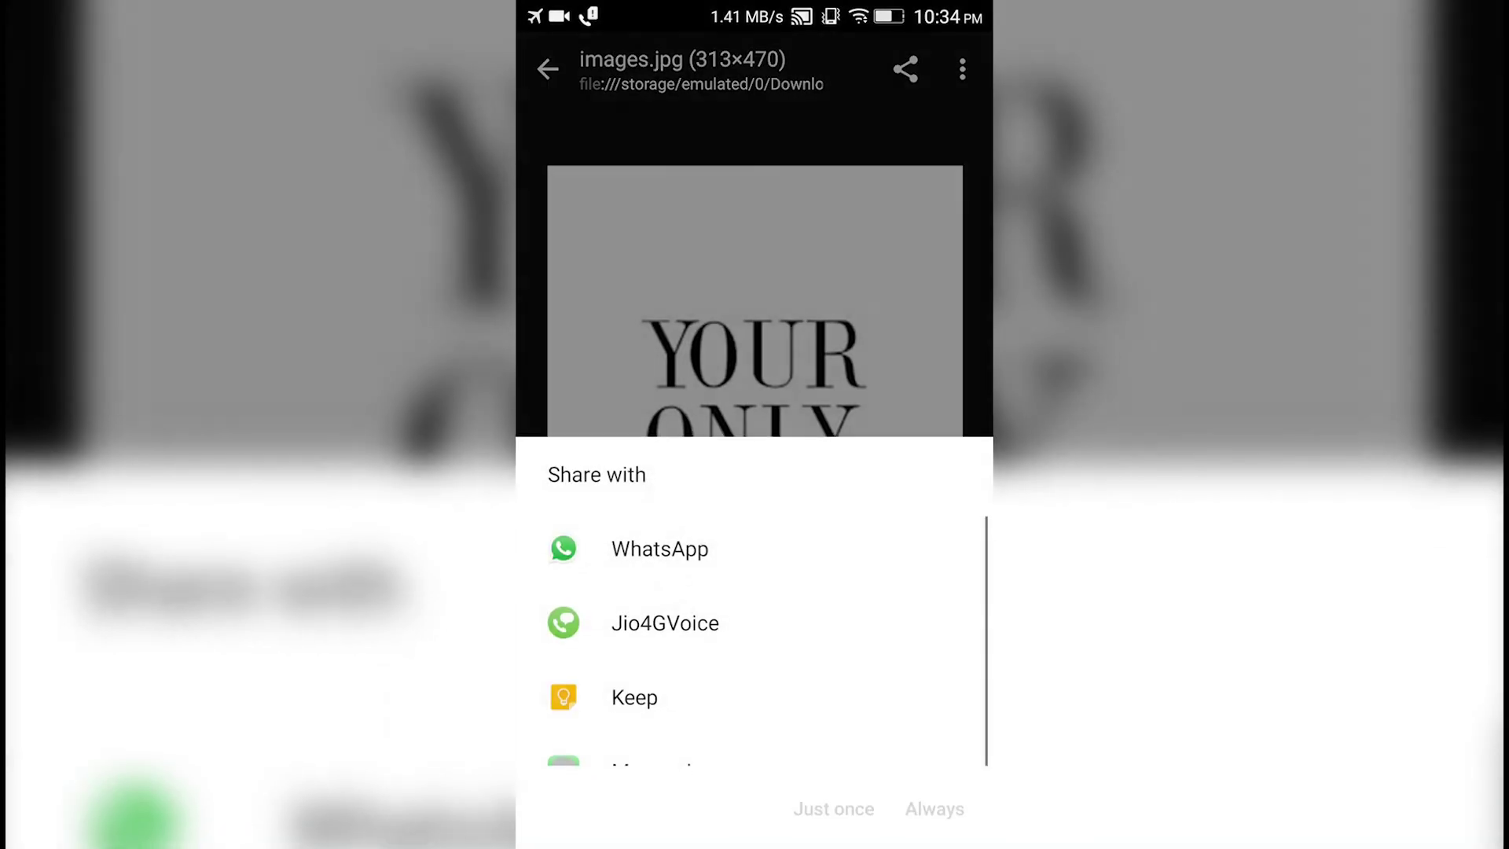
left_click_drag(754, 629, 754, 354)
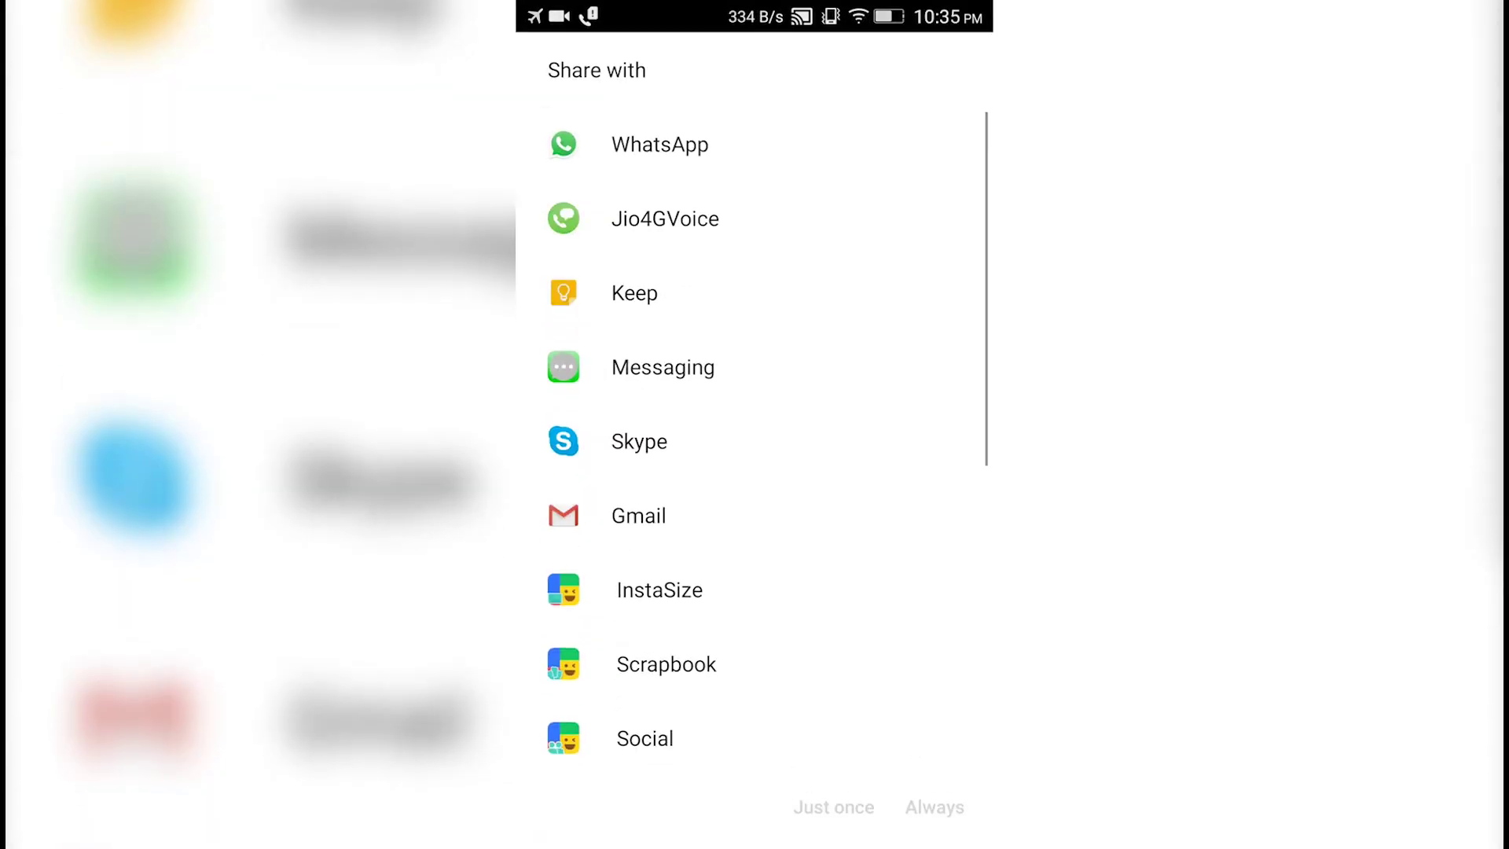
left_click(634, 294)
left_click(833, 807)
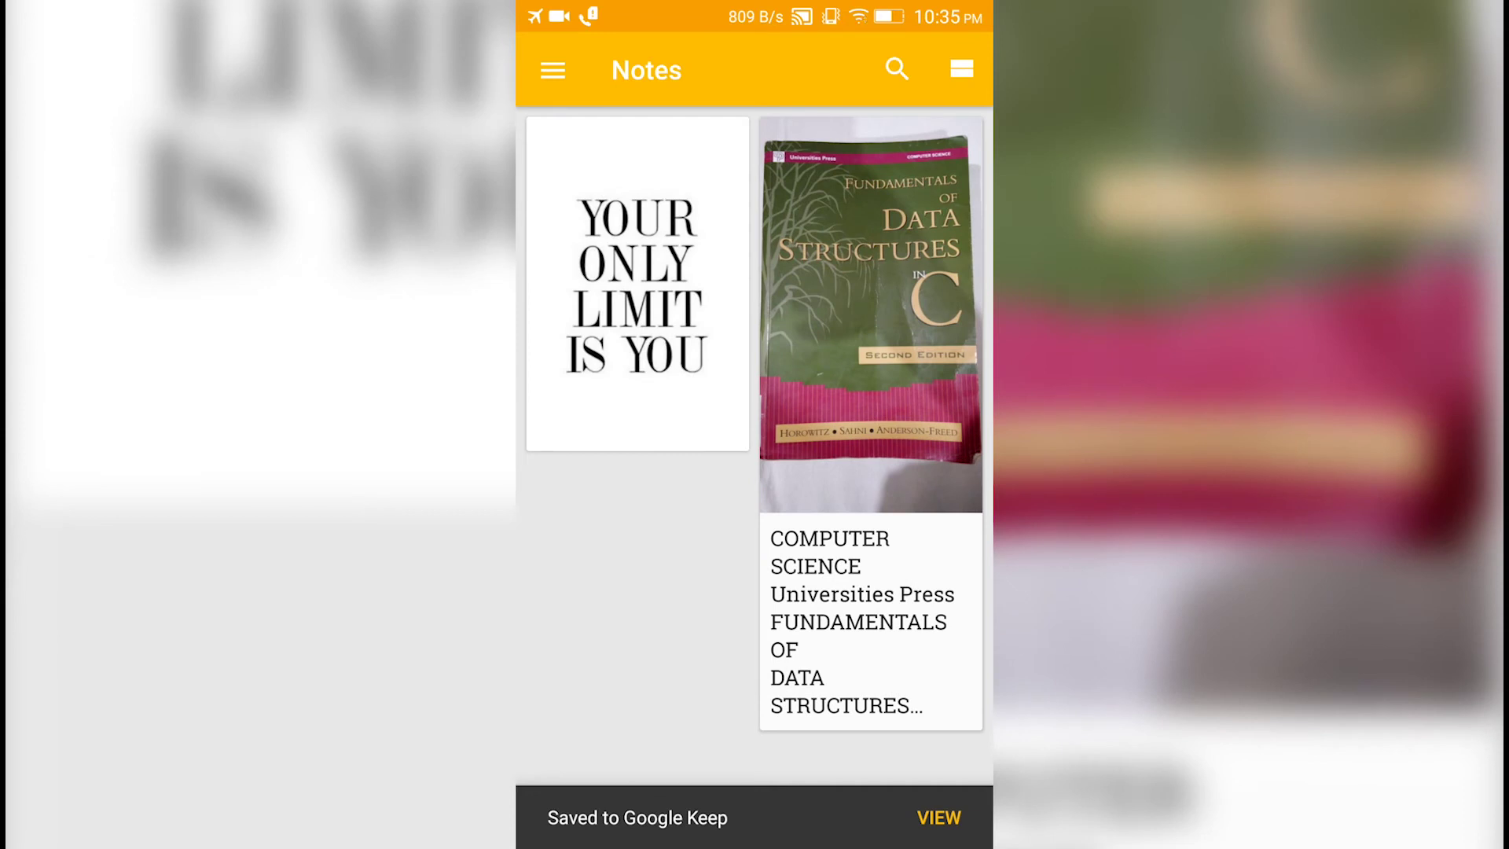
Grab the image text from the new "YOUR ONLY LIMIT IS YOU" note and review the extracted text below the picture
left_click(637, 283)
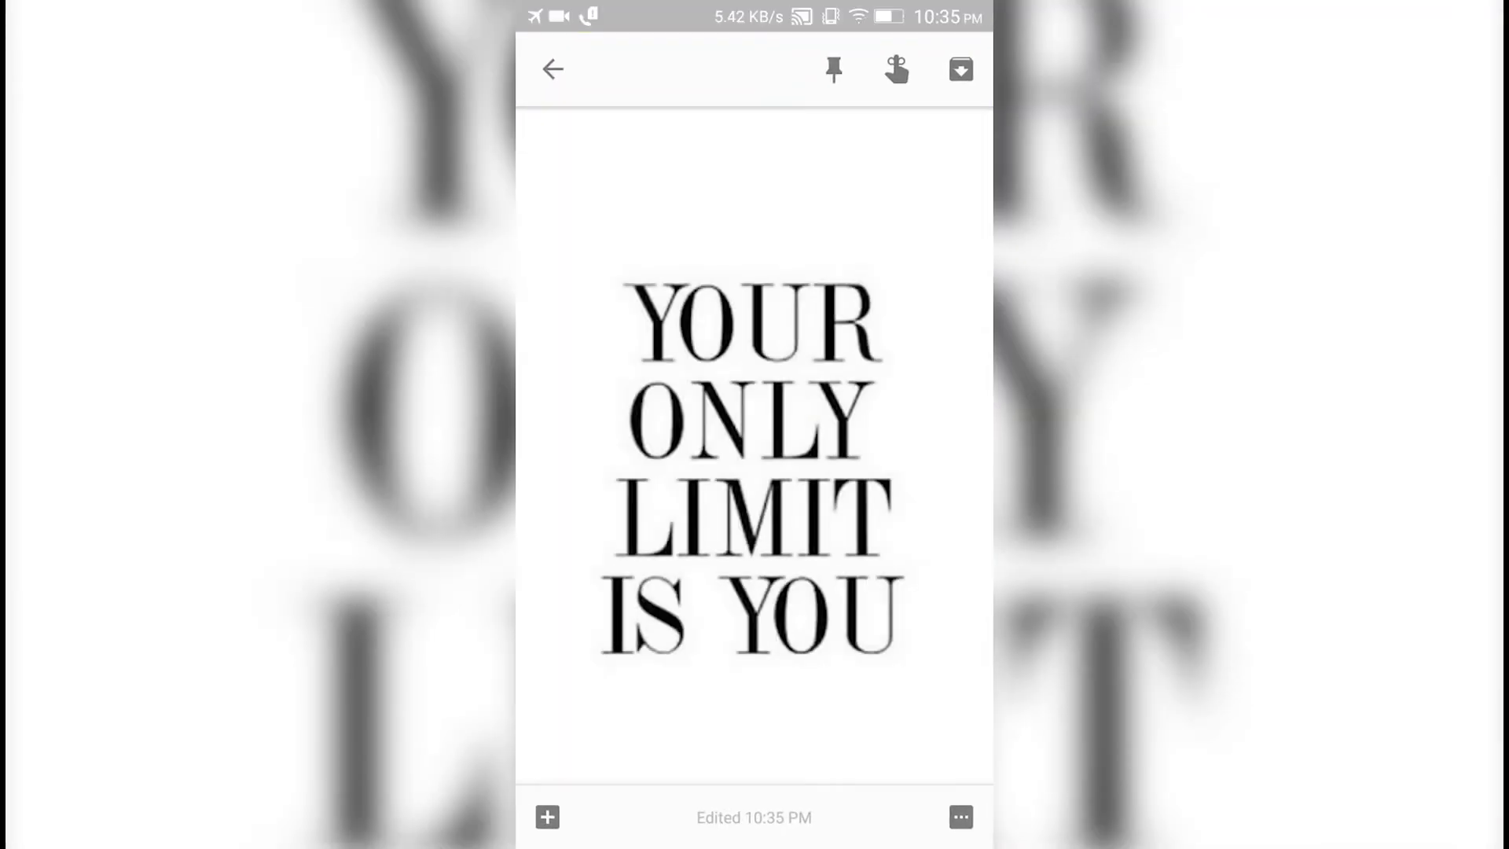
left_click(752, 468)
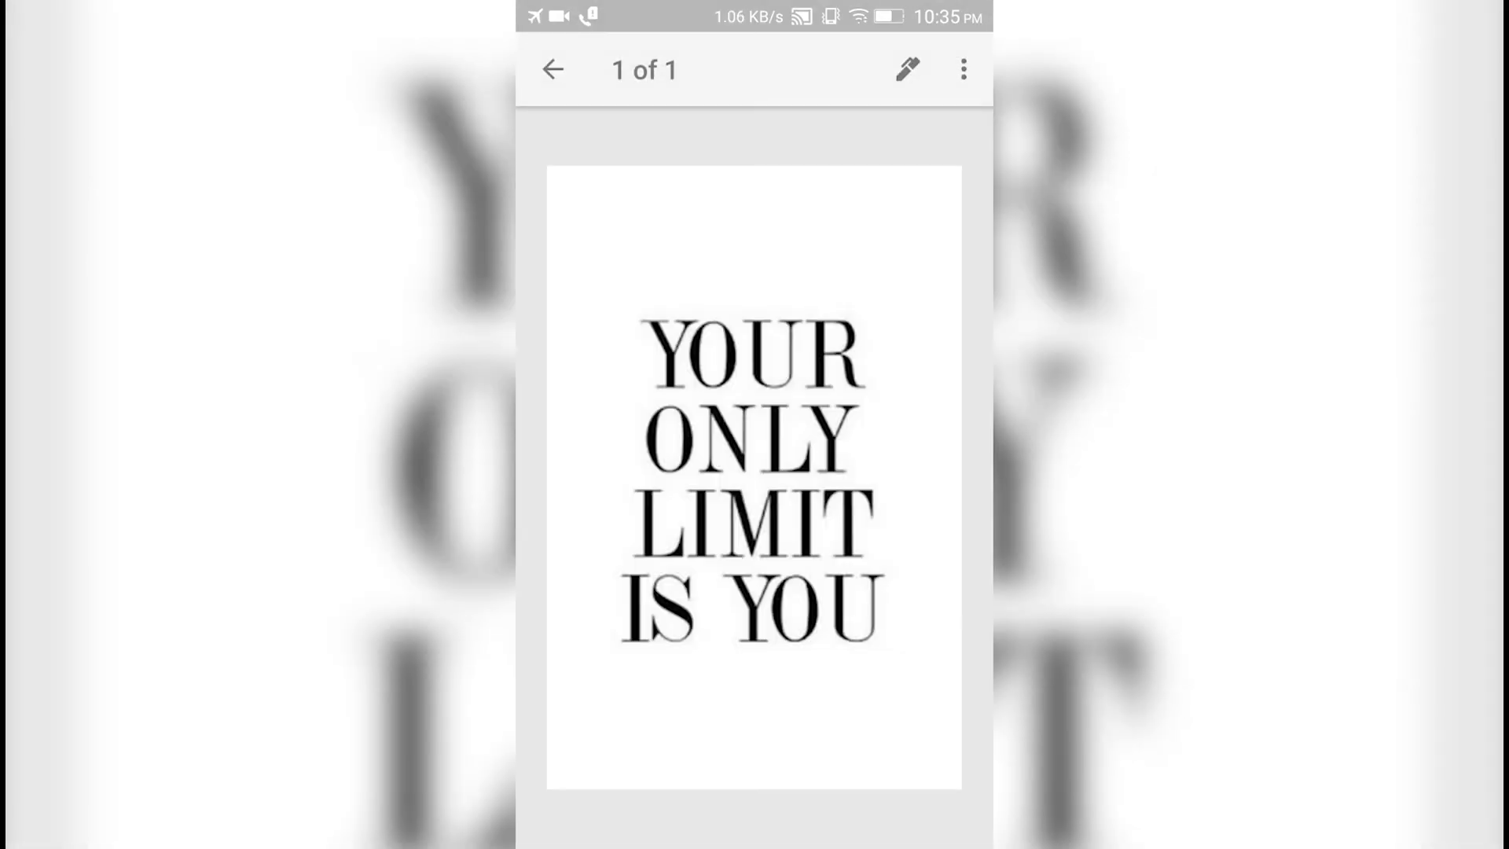
left_click(963, 69)
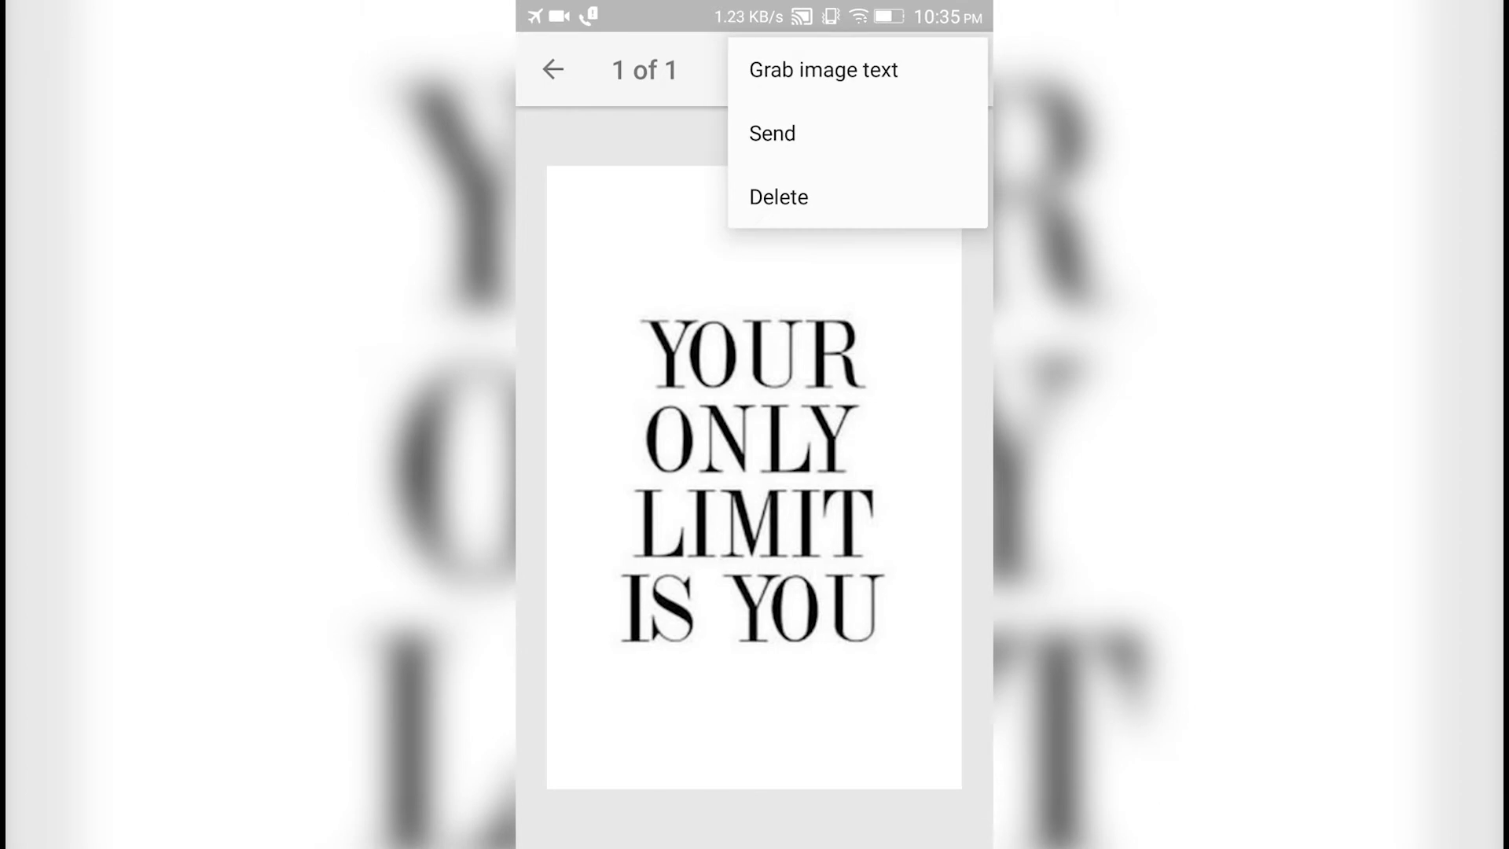
left_click(903, 67)
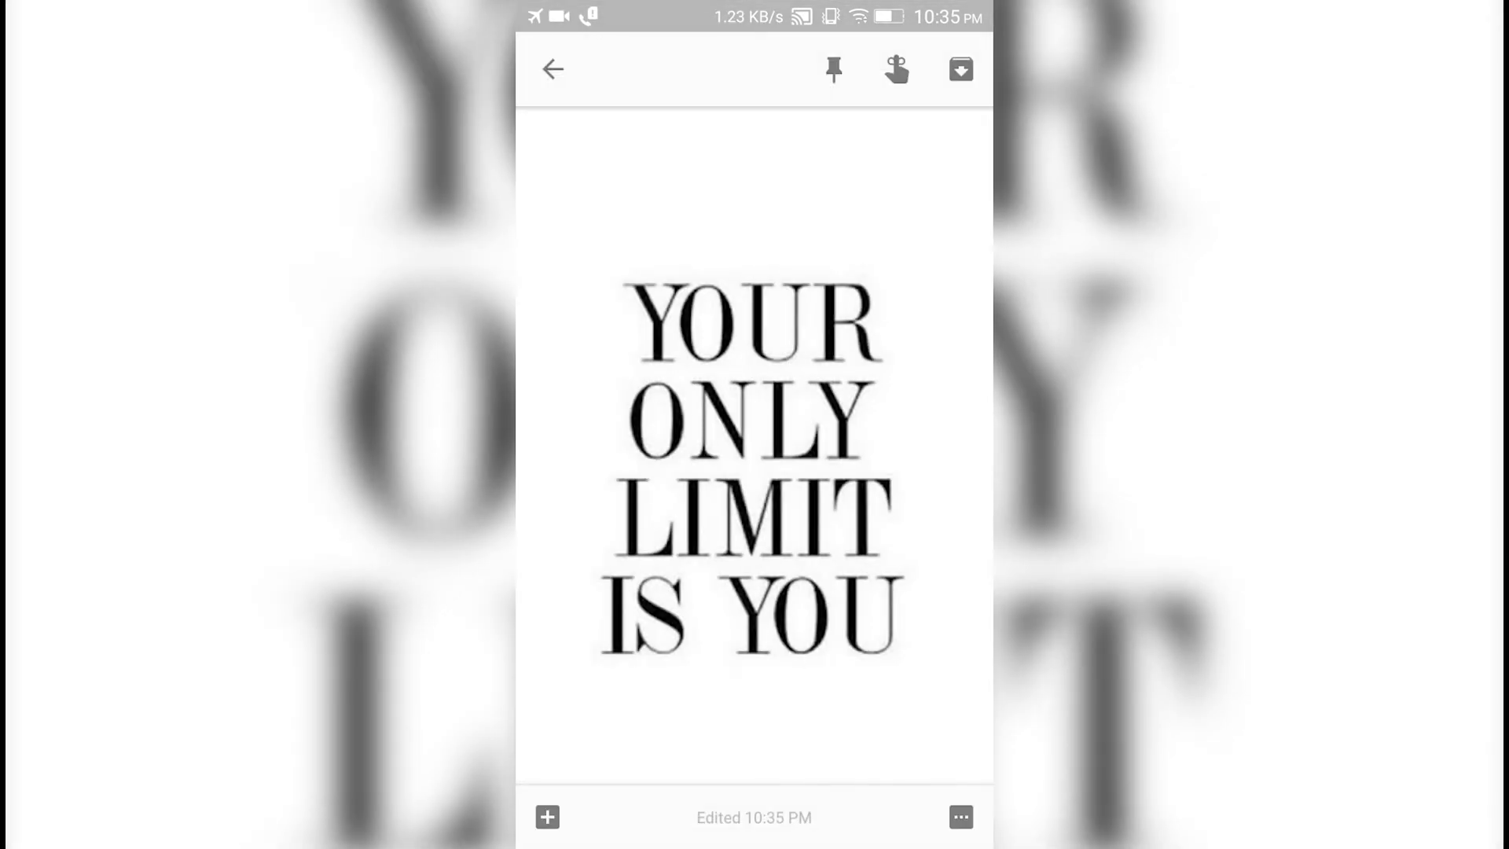
scroll(754, 440, "down", 5)
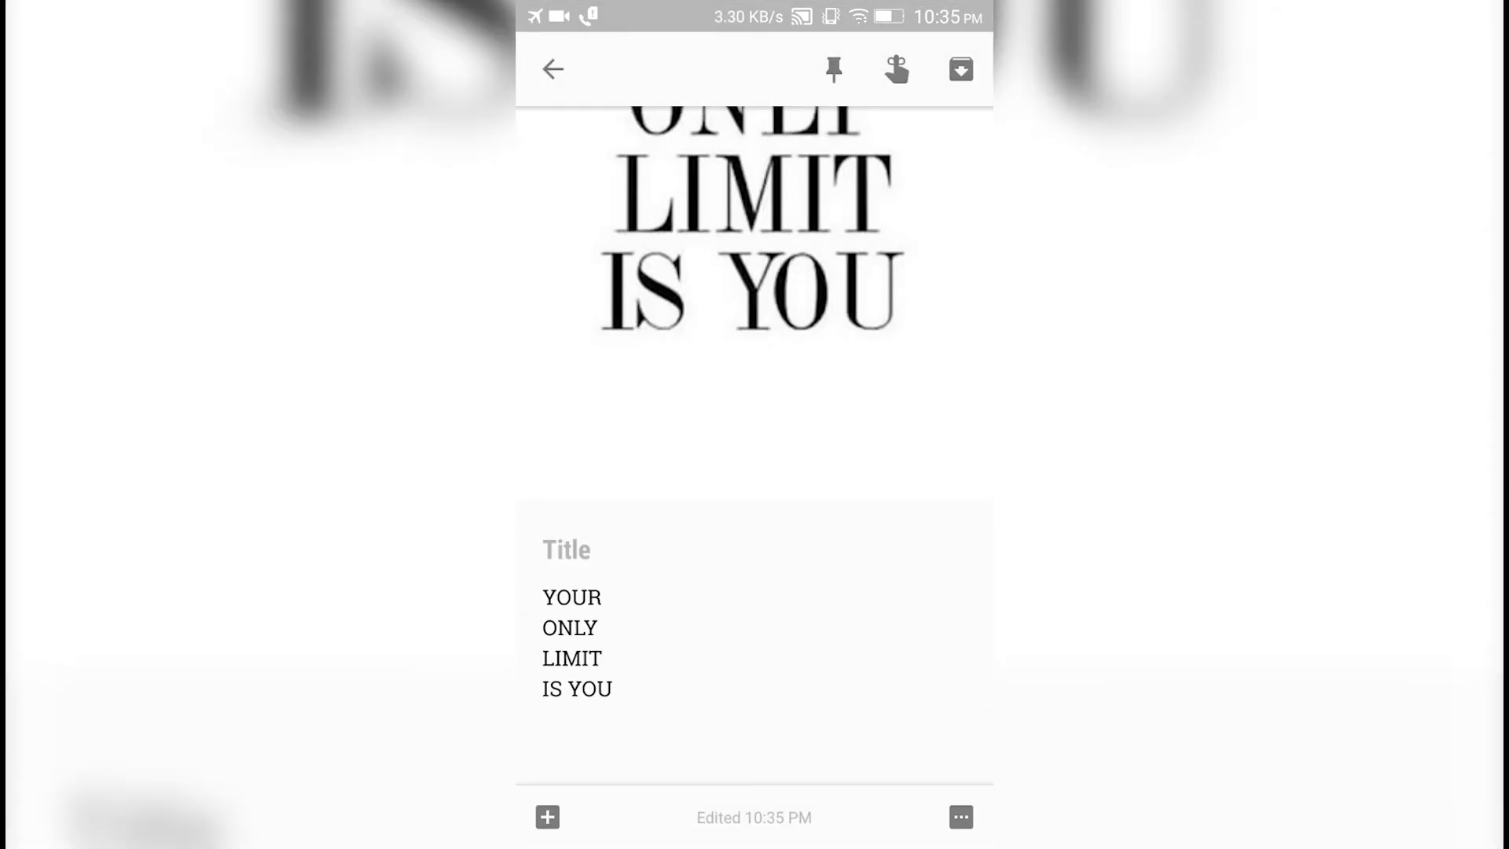
scroll(755, 440, "up", 1)
scroll(755, 440, "down", 1)
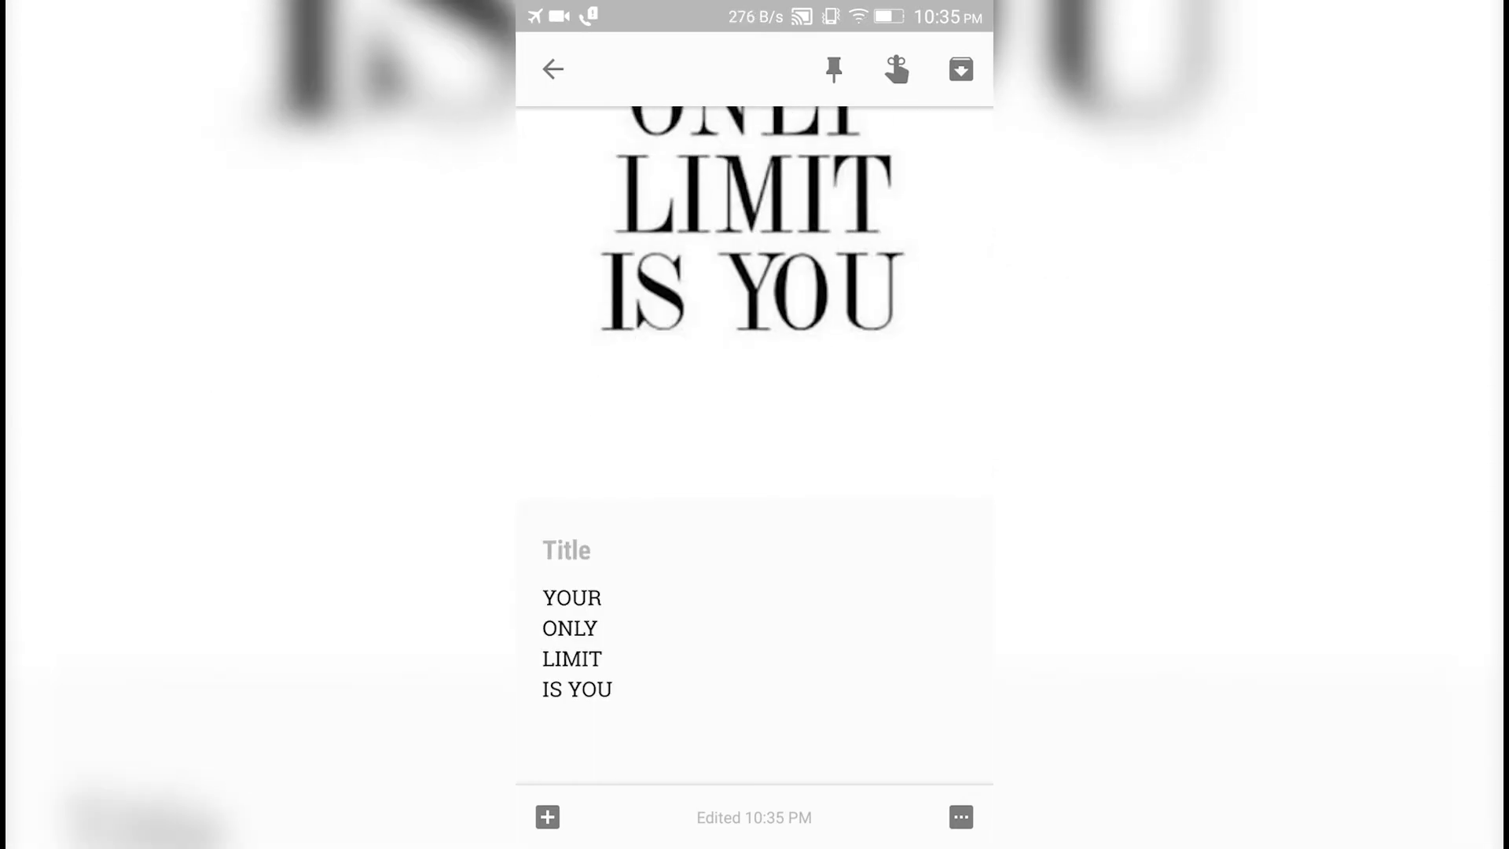
scroll(754, 440, "up", 3)
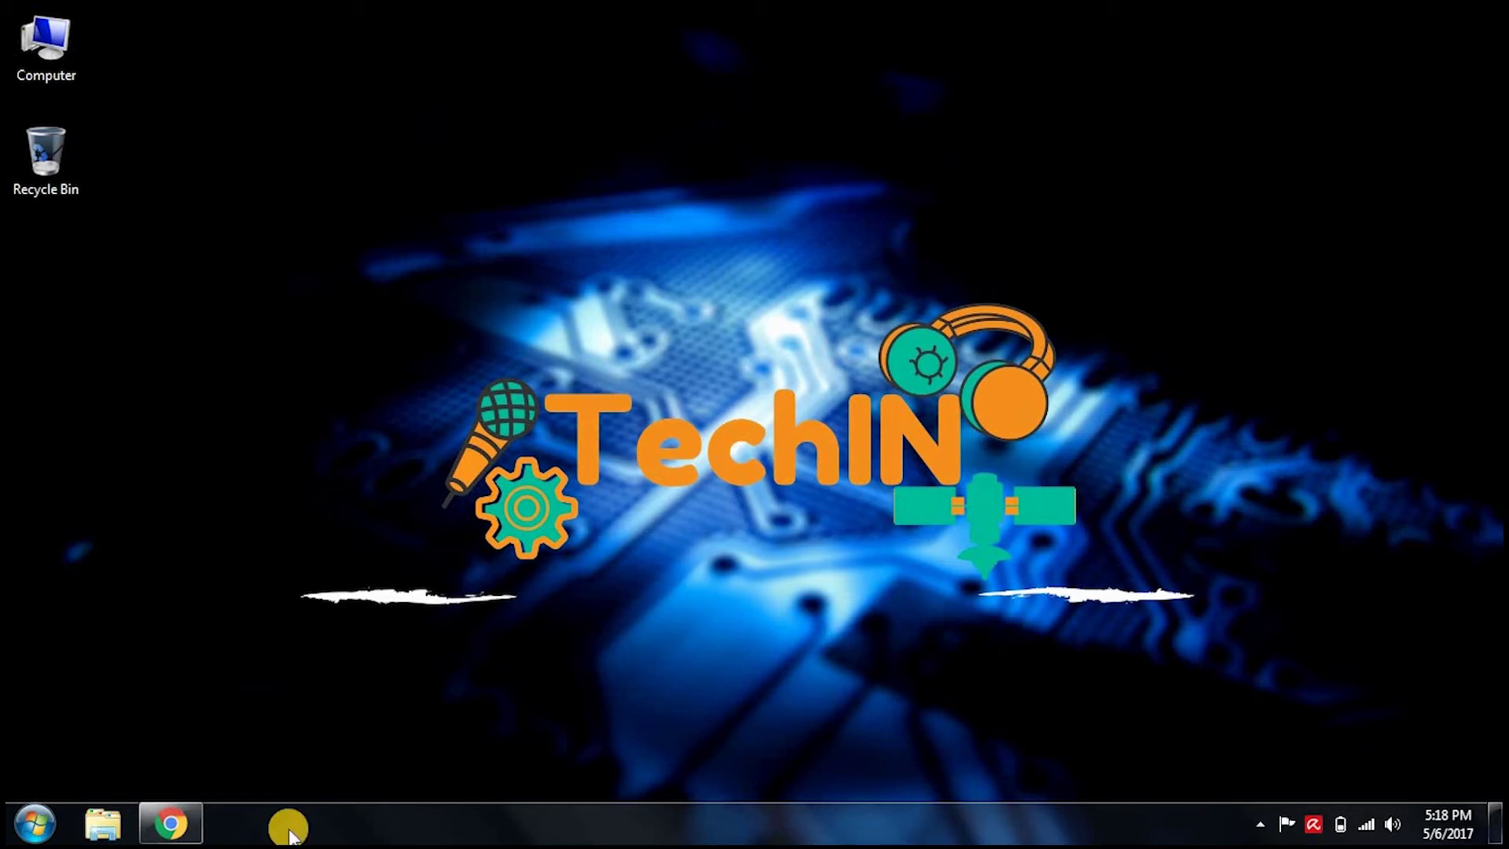
Switch to Chrome on the computer, search for "google keep" and open the keep.google.com result
left_click(192, 837)
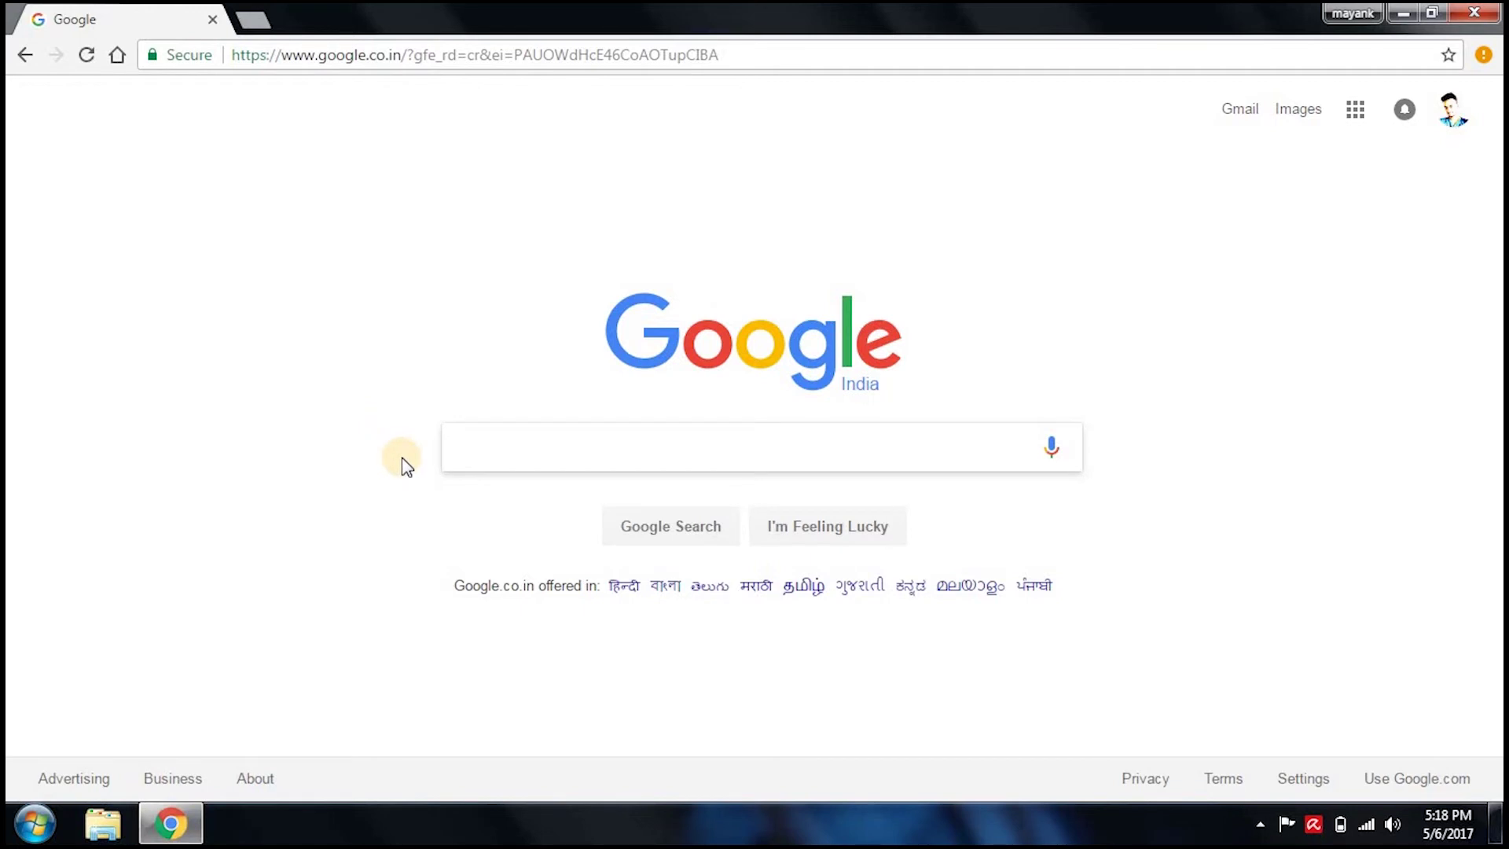
type("google ")
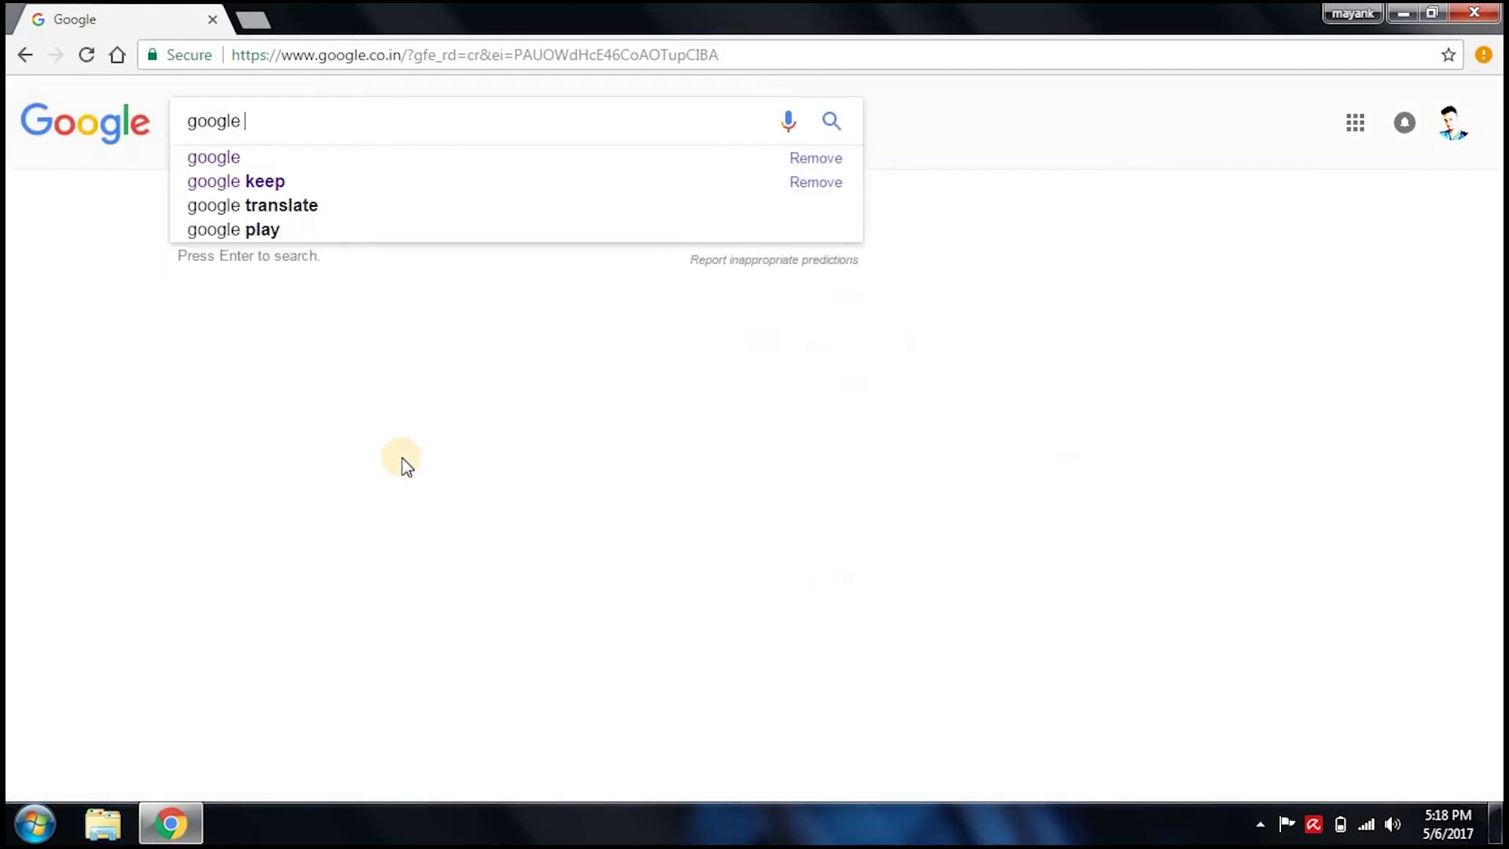
type("keep")
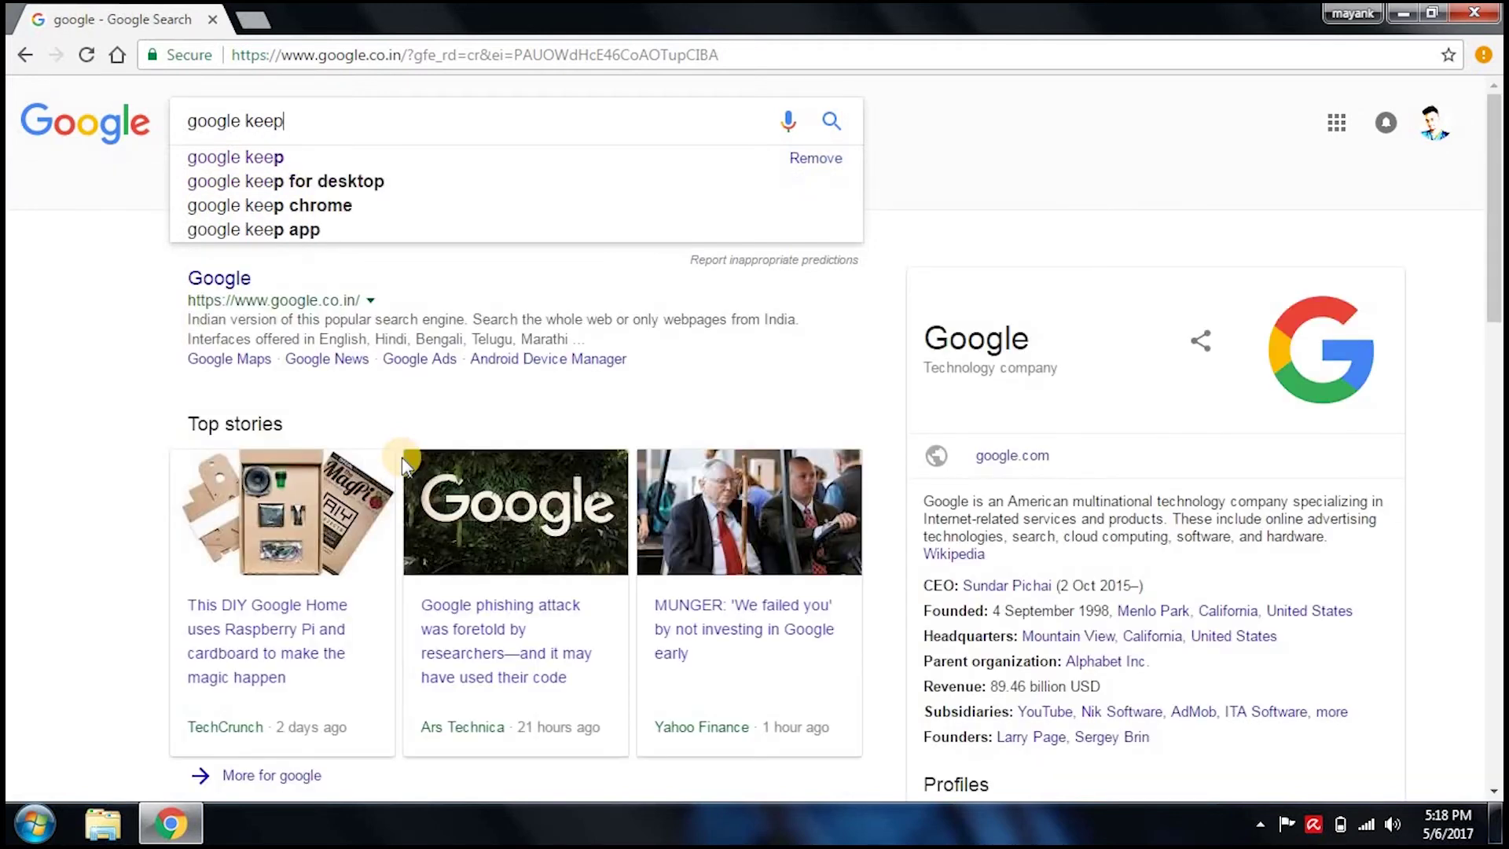
key("Return")
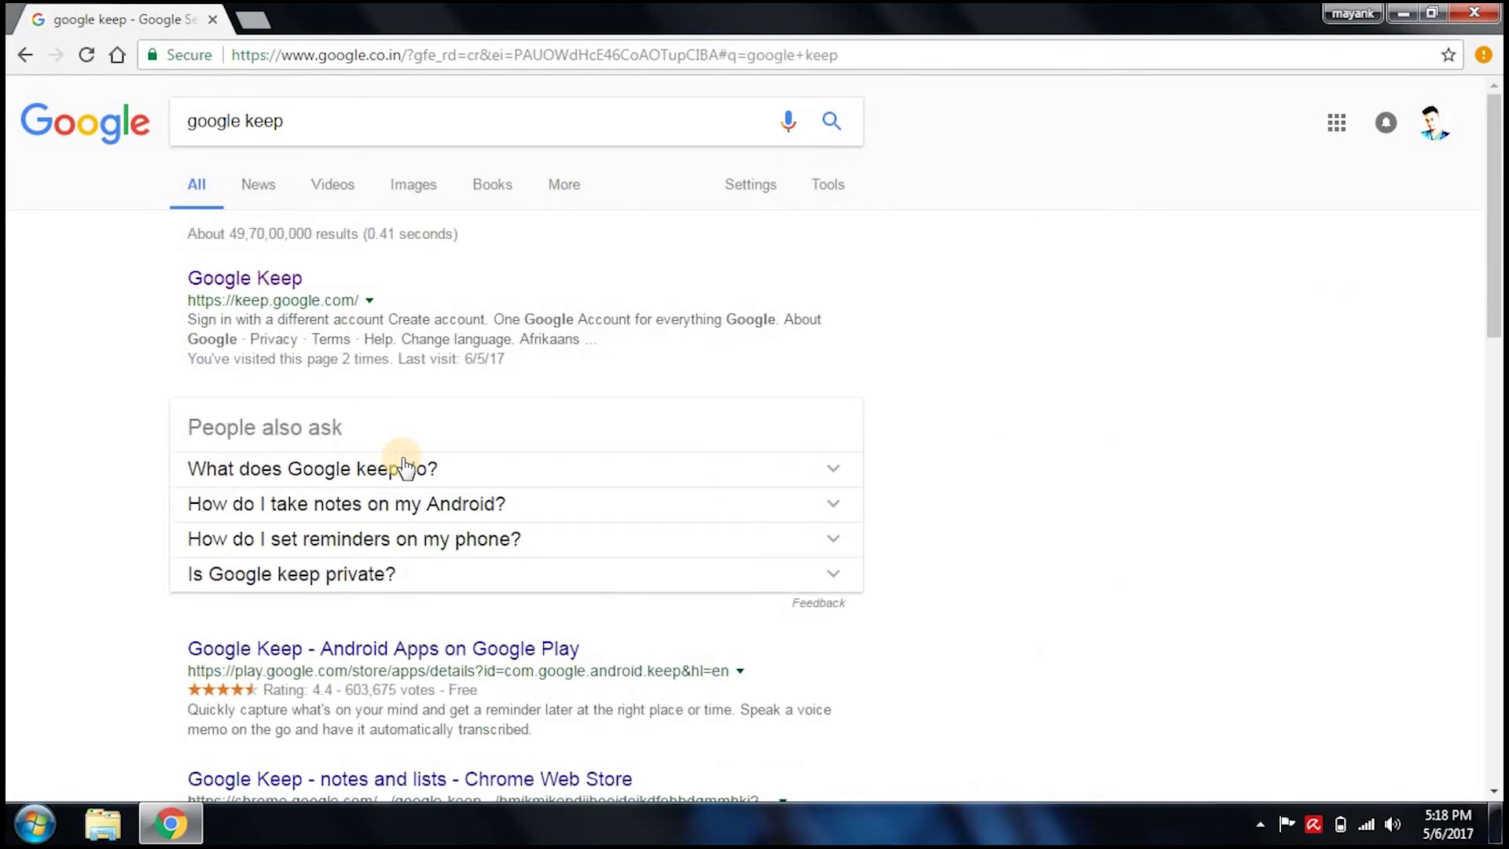
left_click(279, 279)
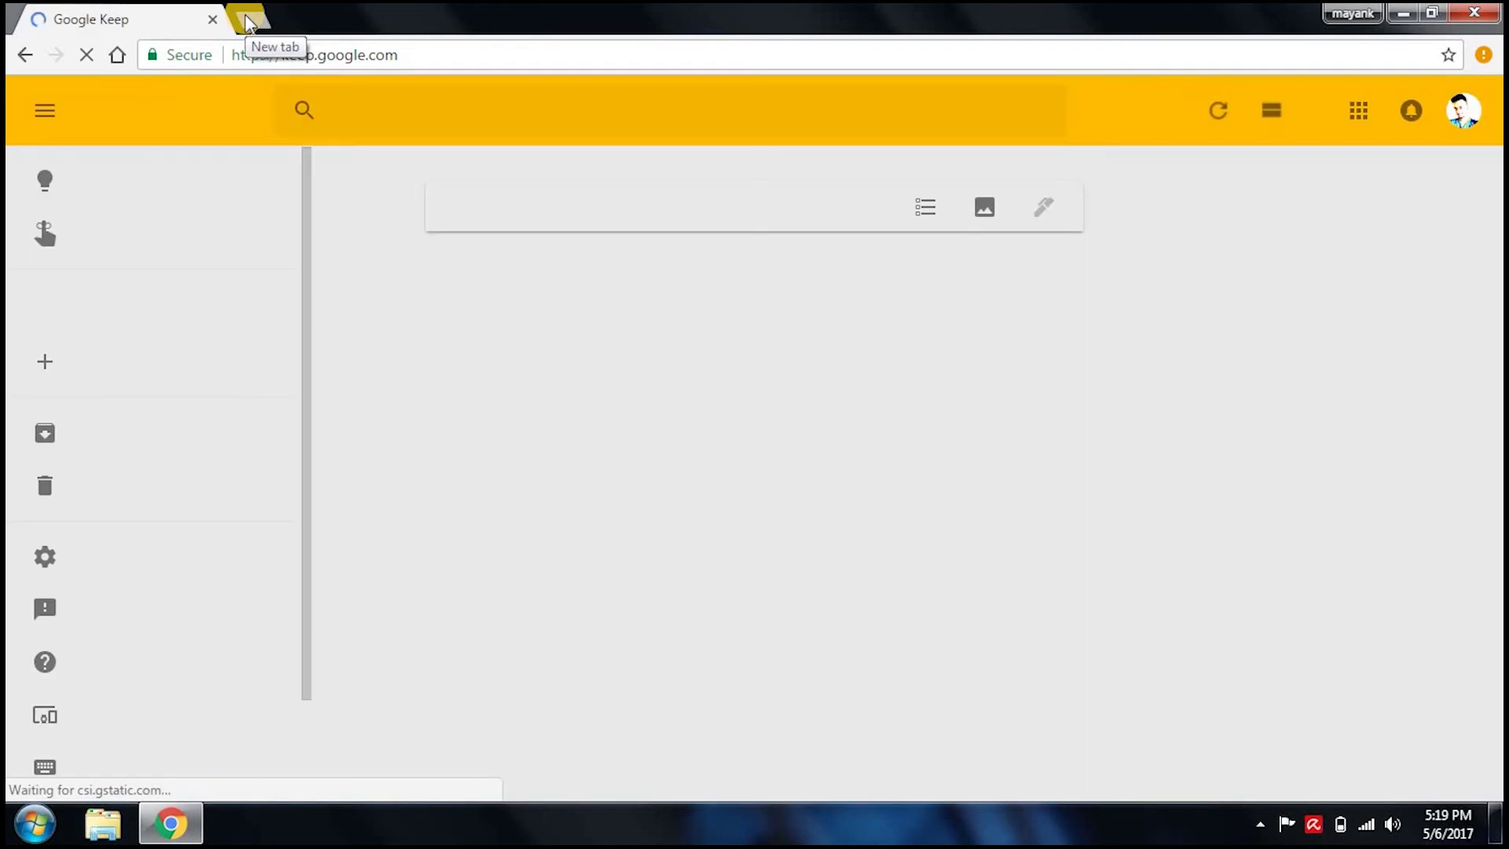
Search for "motivational quotes" in a new browser tab
left_click(246, 19)
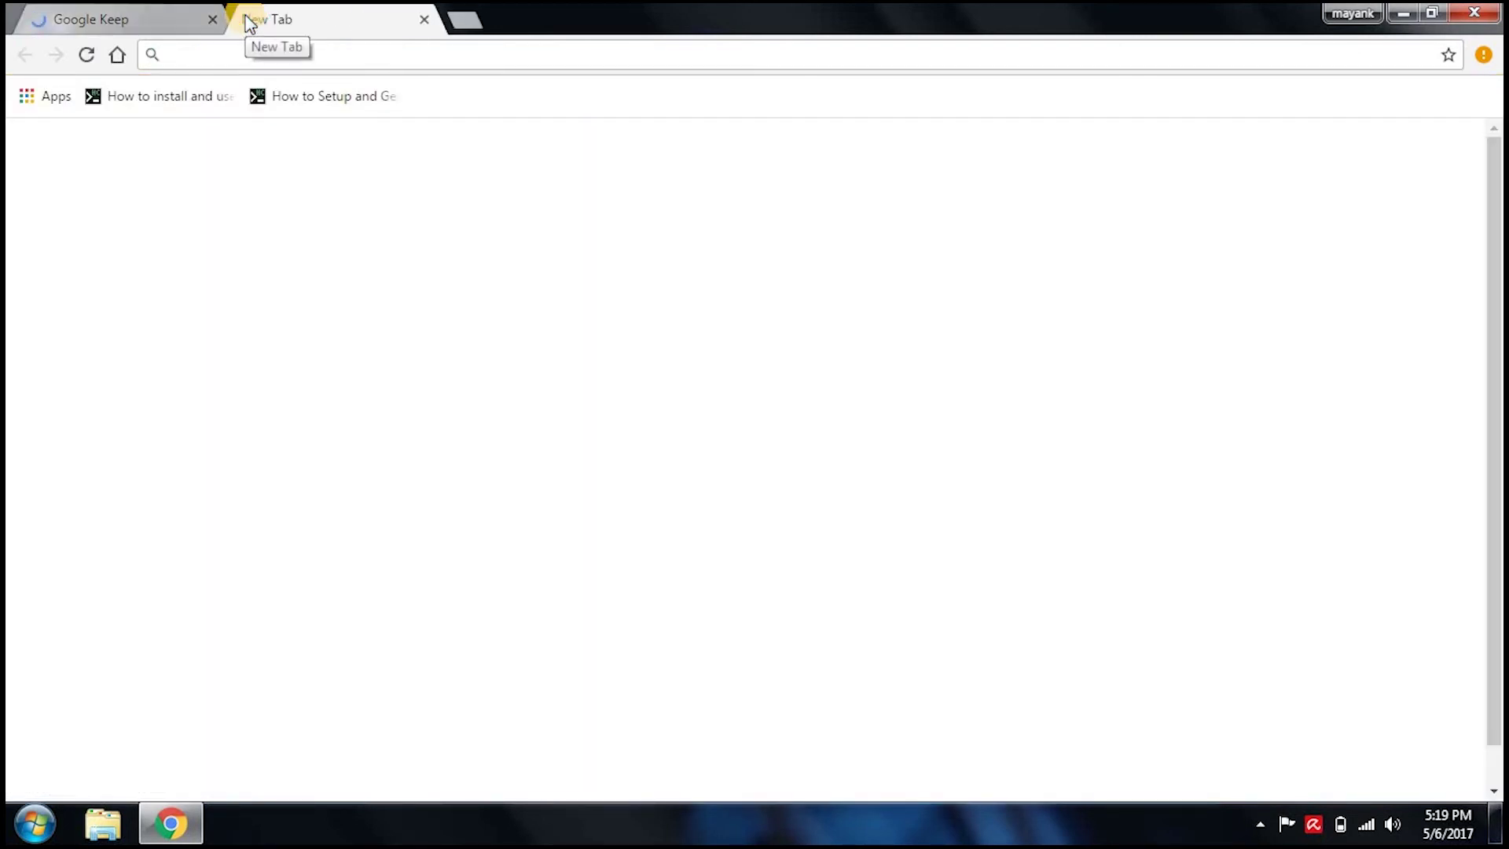
type("motivational quotes")
key("Return")
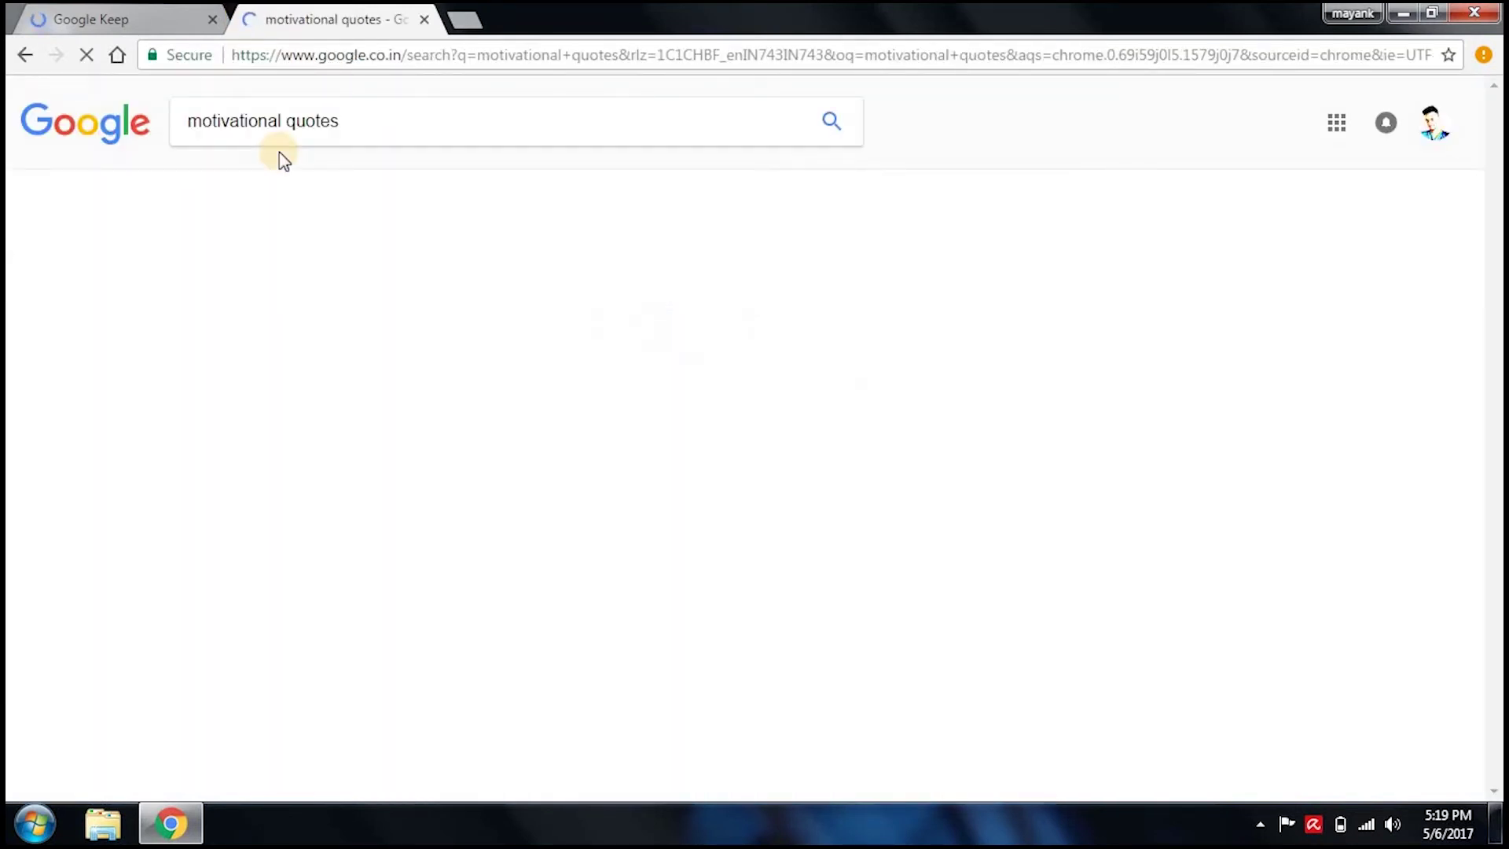
Show the image results and open the preview of the "If you can't stop thinking about it, don't stop working for it." image
left_click(271, 185)
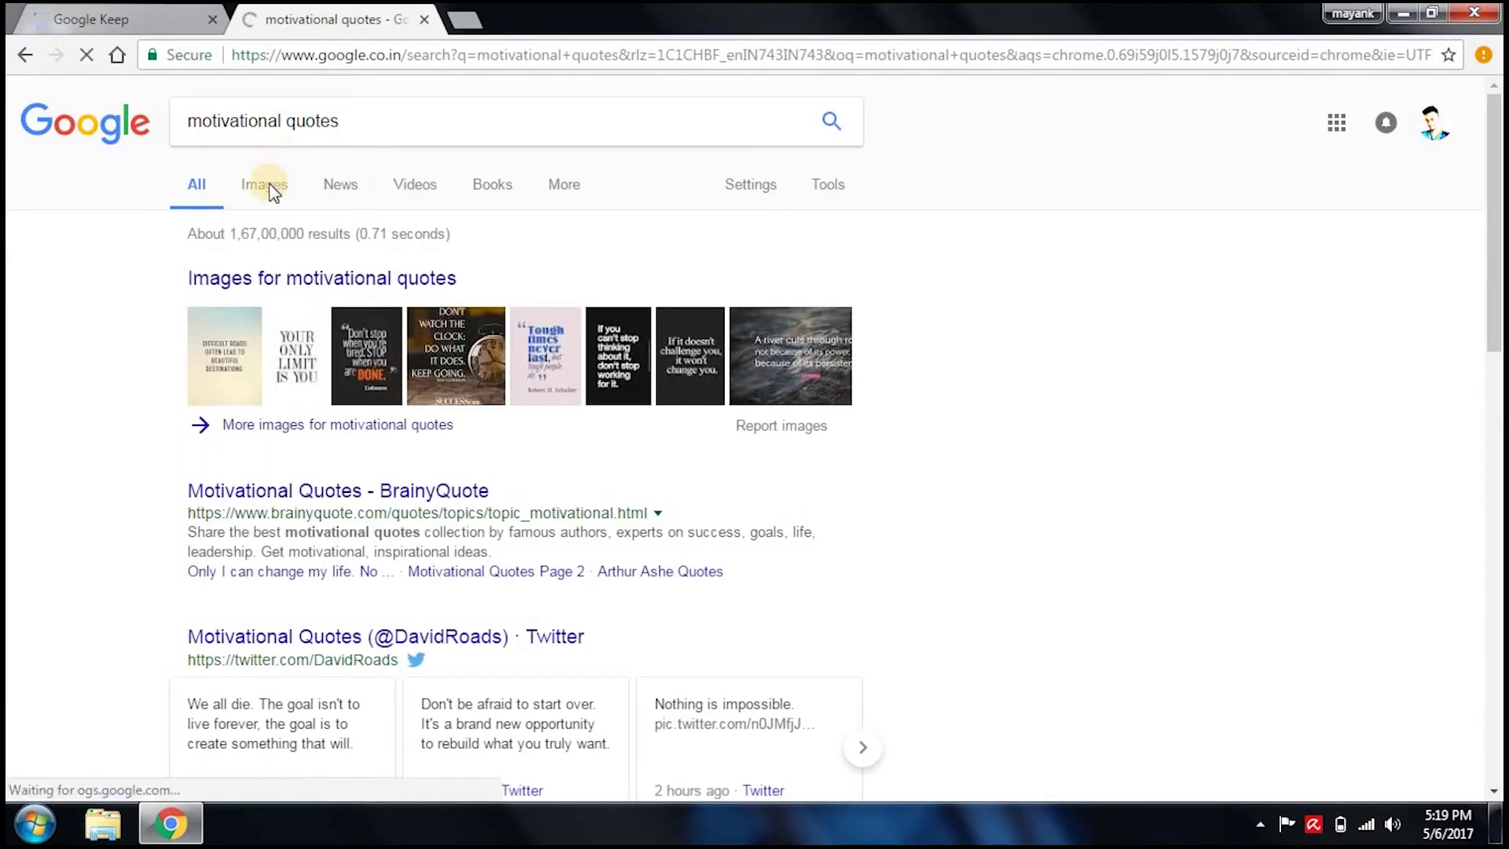
left_click(271, 188)
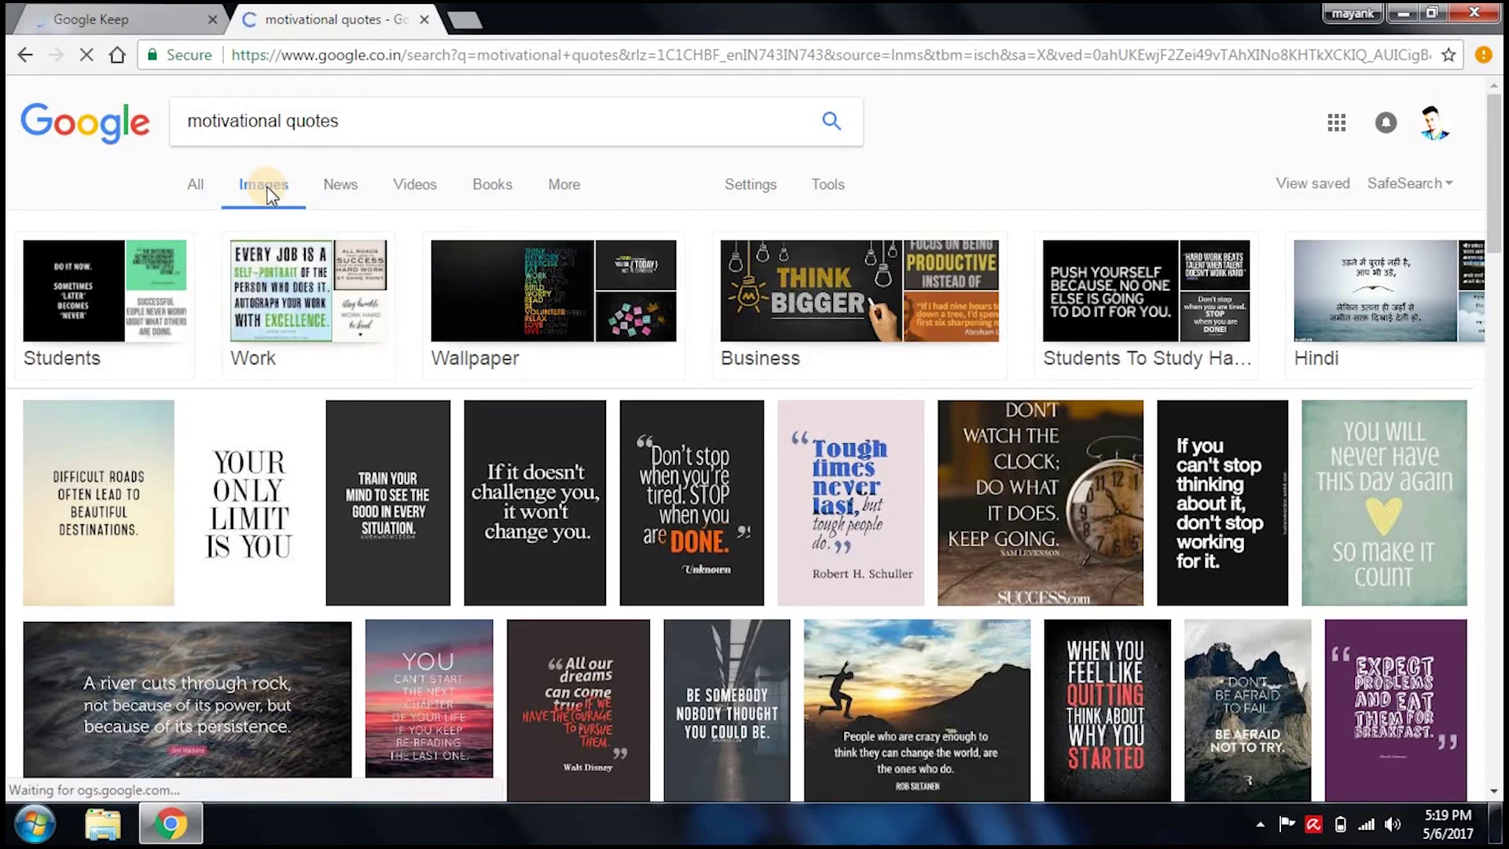
left_click(1220, 444)
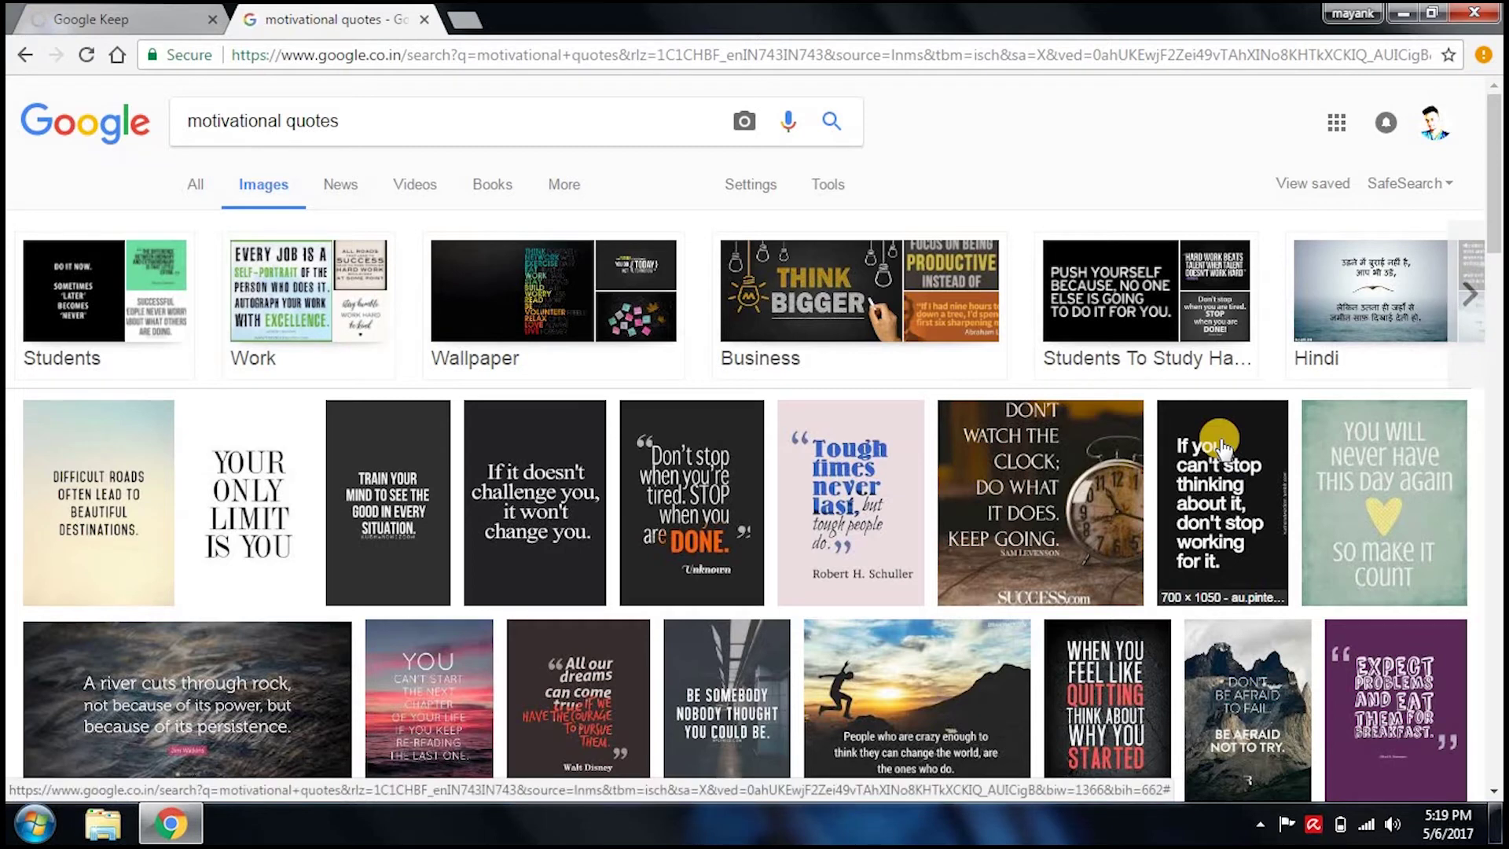
left_click(1220, 456)
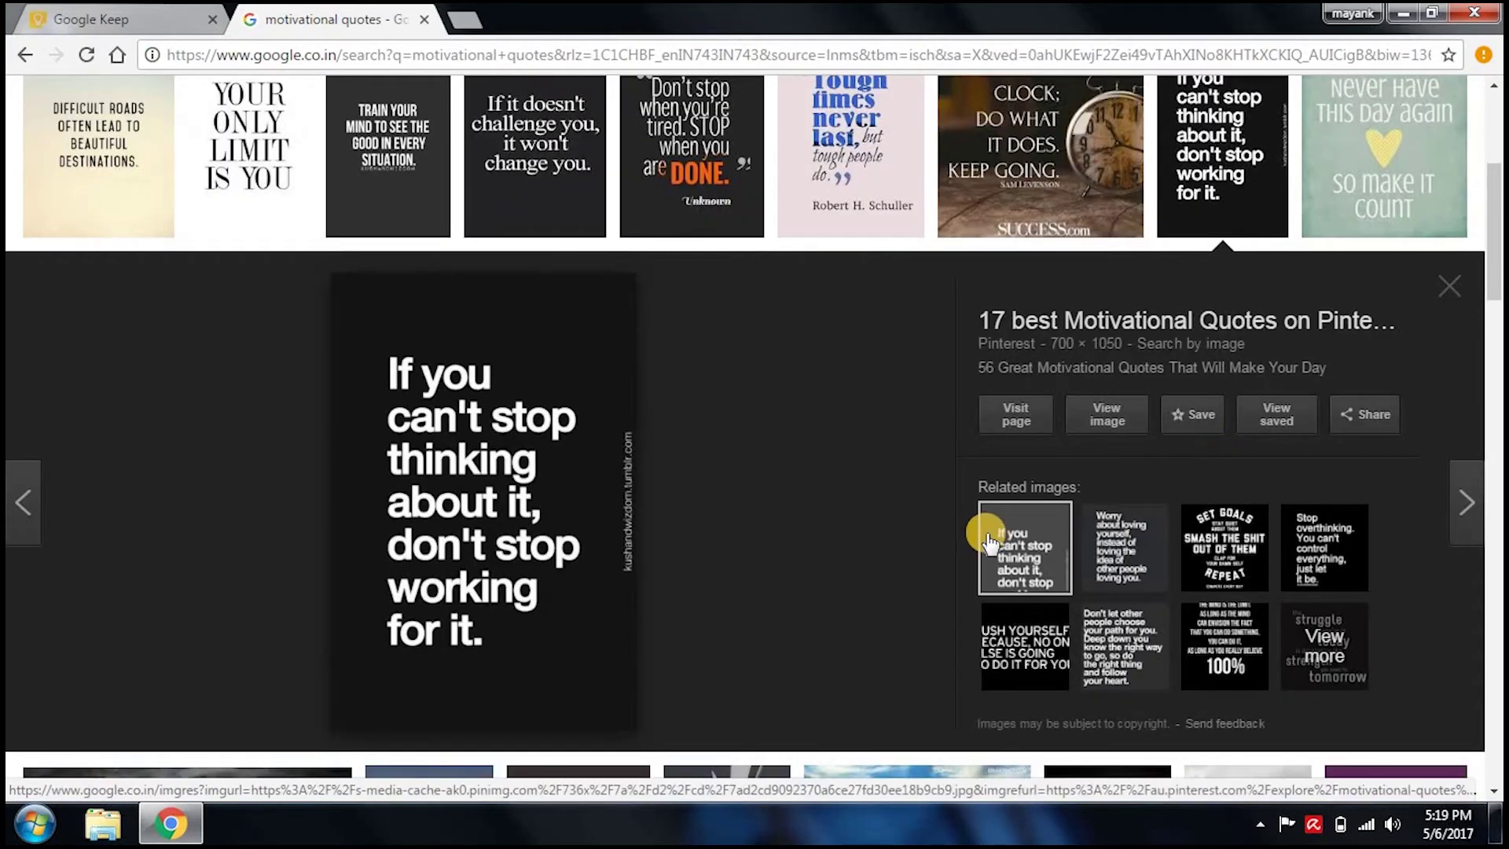
View the "If you can't stop thinking about it" image at full size in its own tab and copy its web address
left_click(1114, 425)
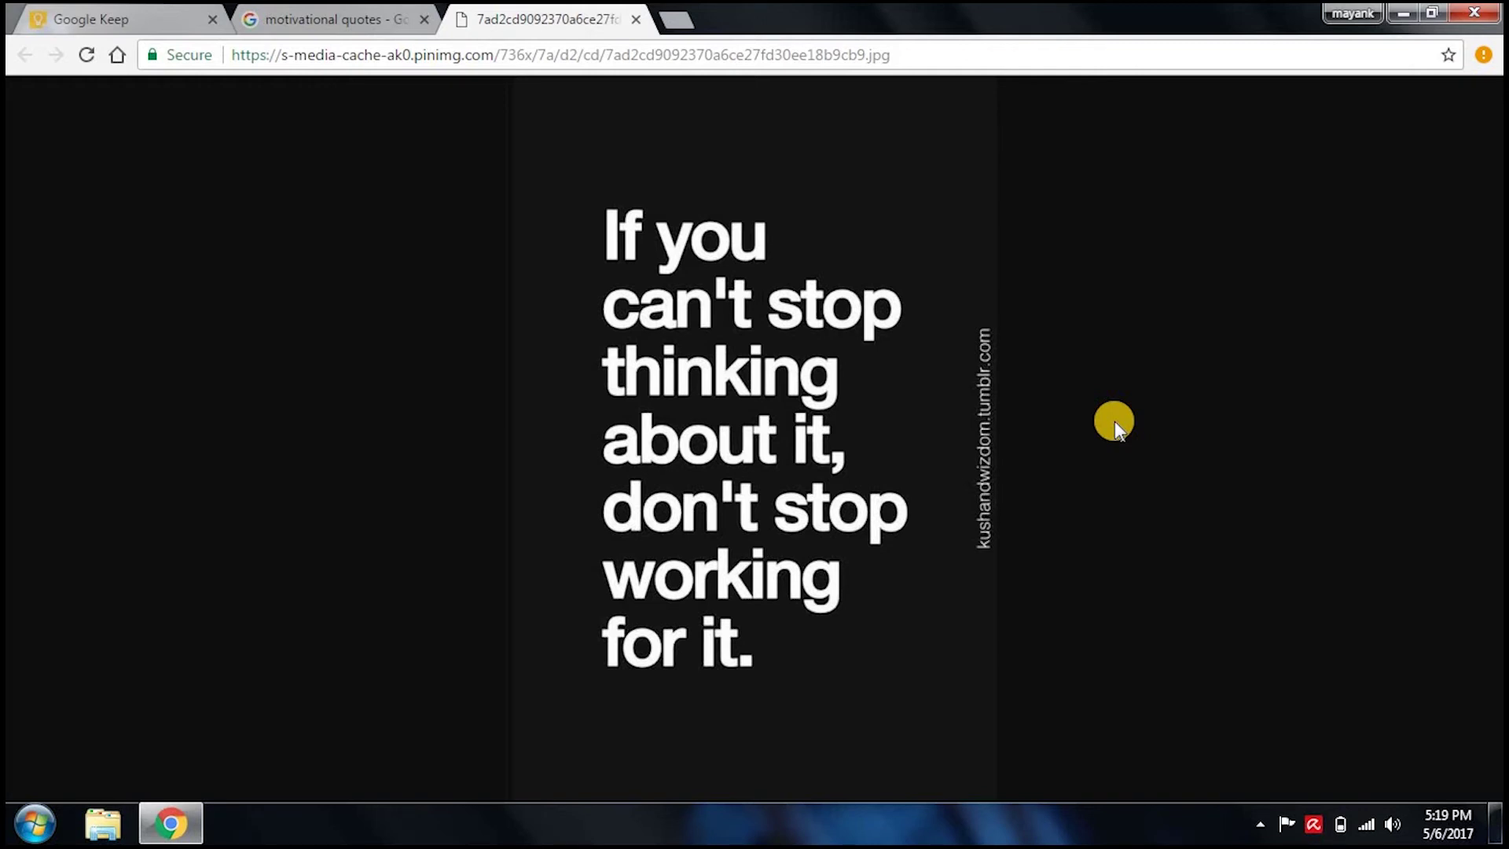
left_click(1037, 66)
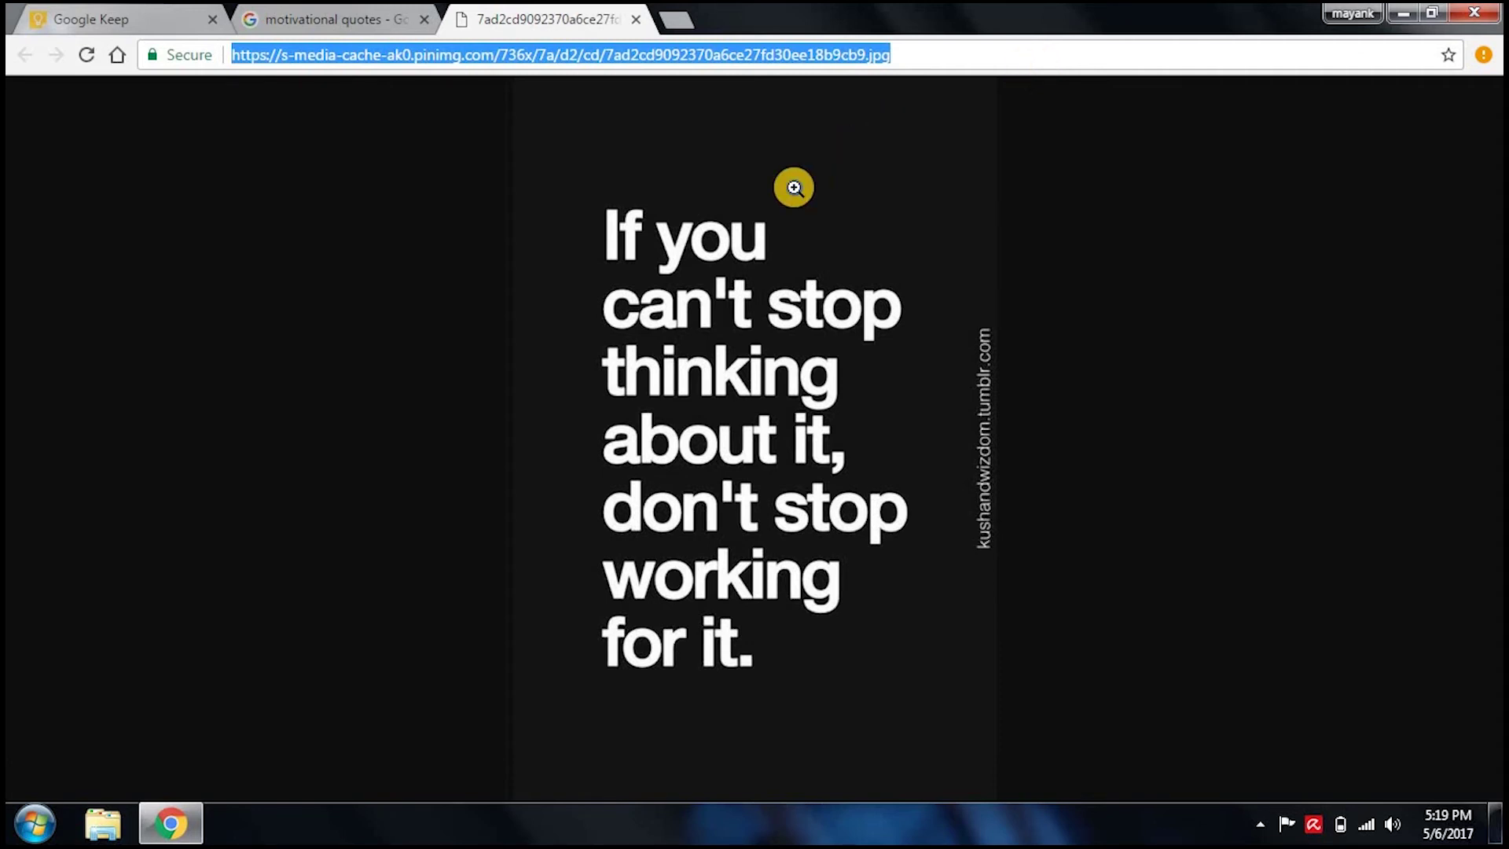
Save the full-size quote image to the Desktop as a JPEG image under its suggested file name
right_click(792, 188)
left_click(812, 230)
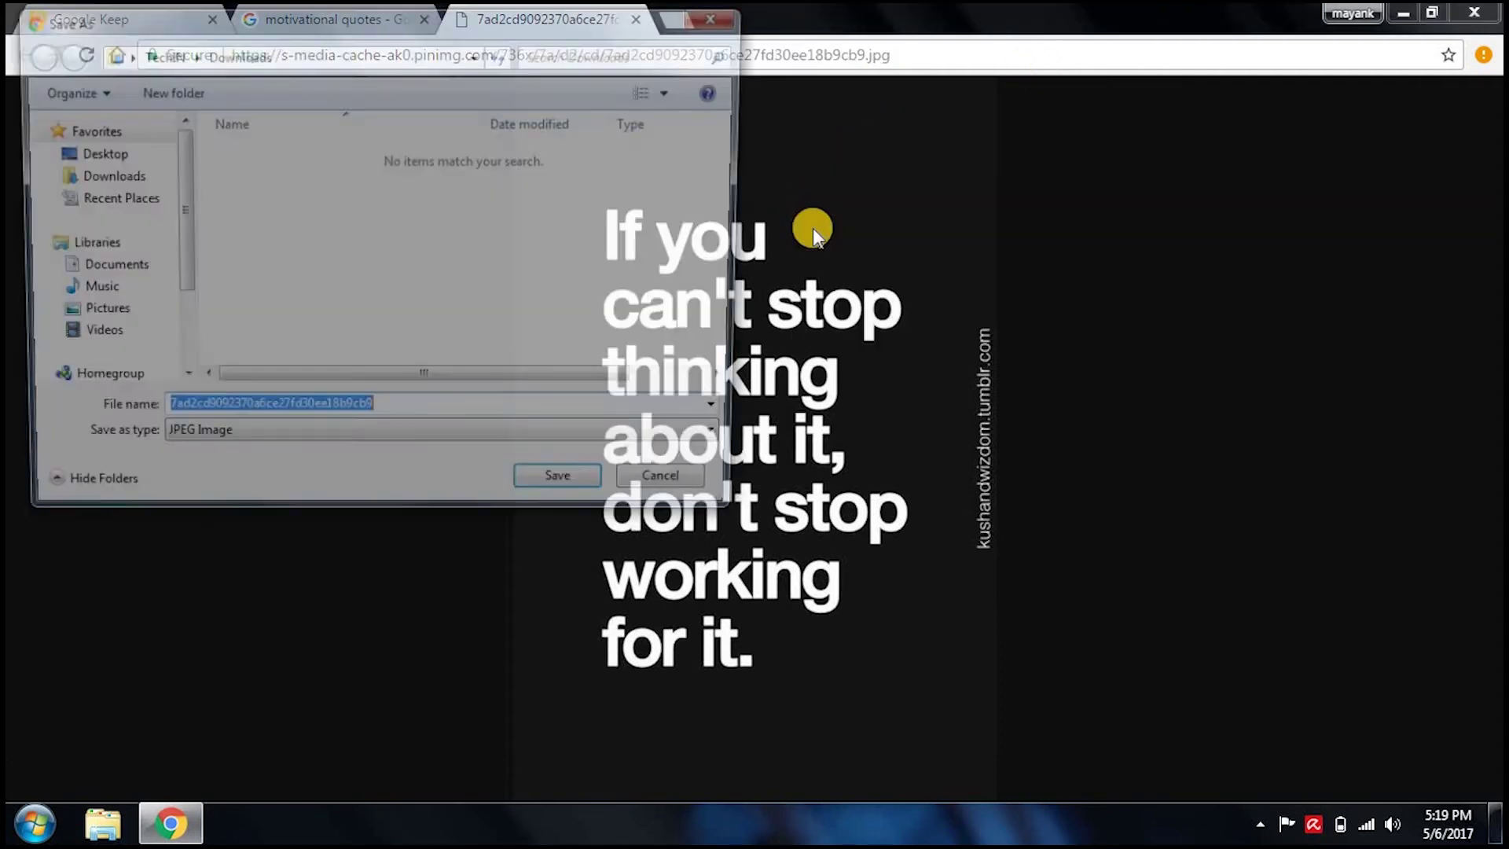
left_click(90, 153)
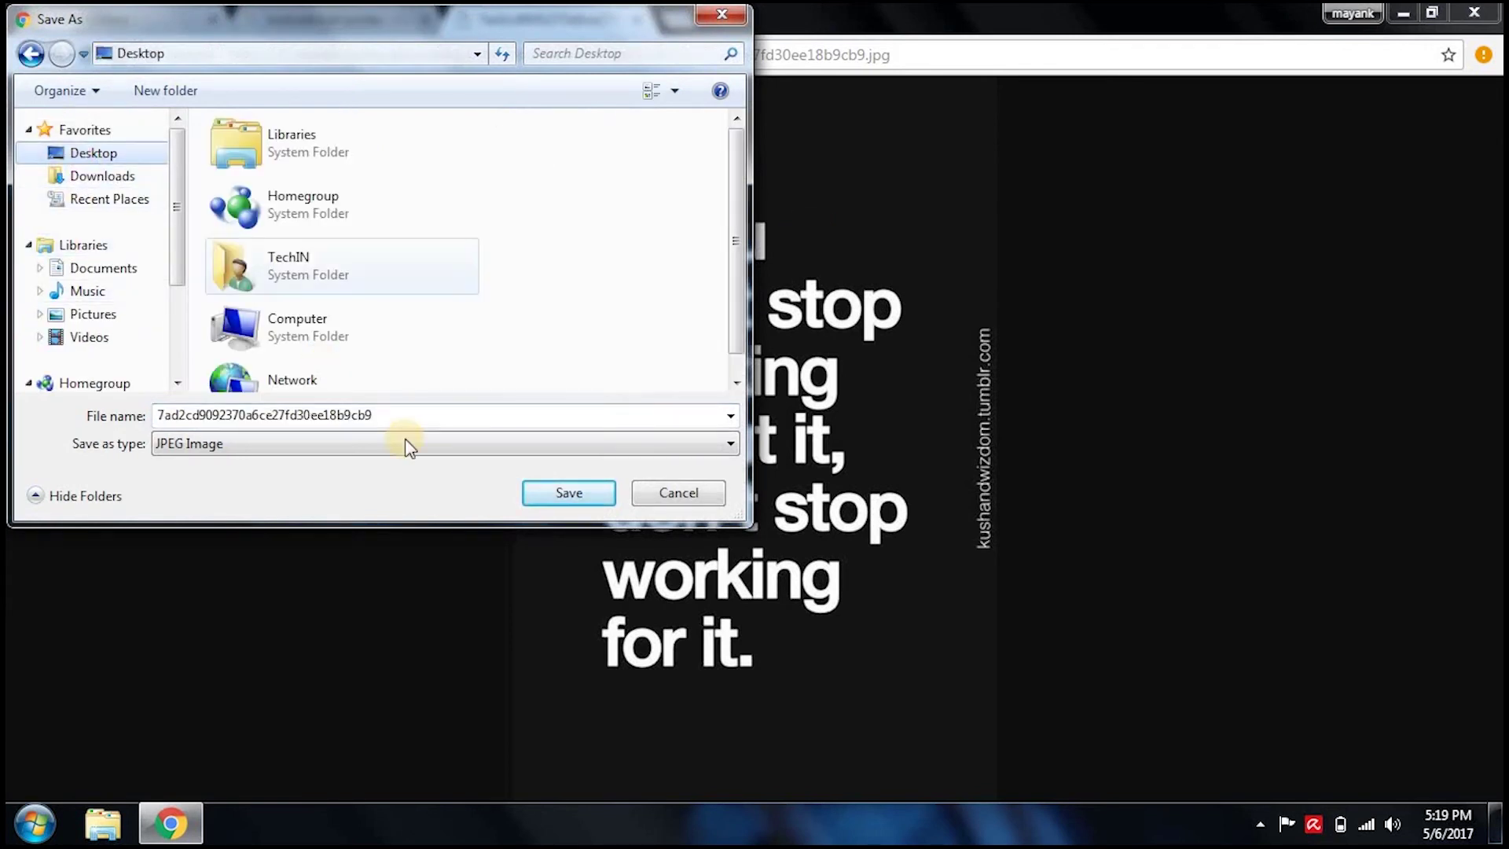
left_click(578, 493)
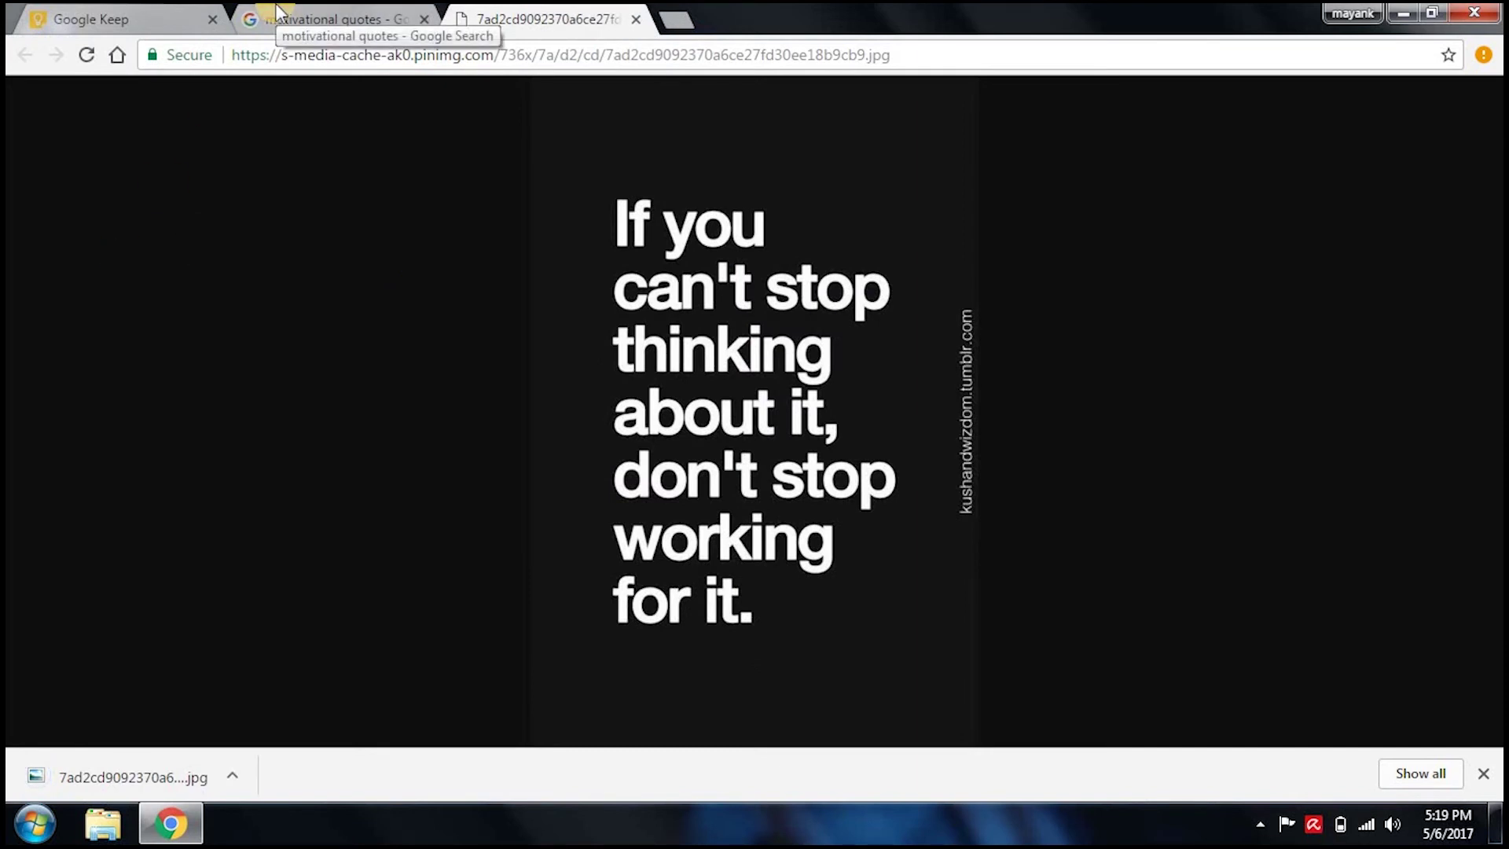
Create a new image note in Google Keep, supplying the copied image address as the file name, and close the note
left_click(92, 11)
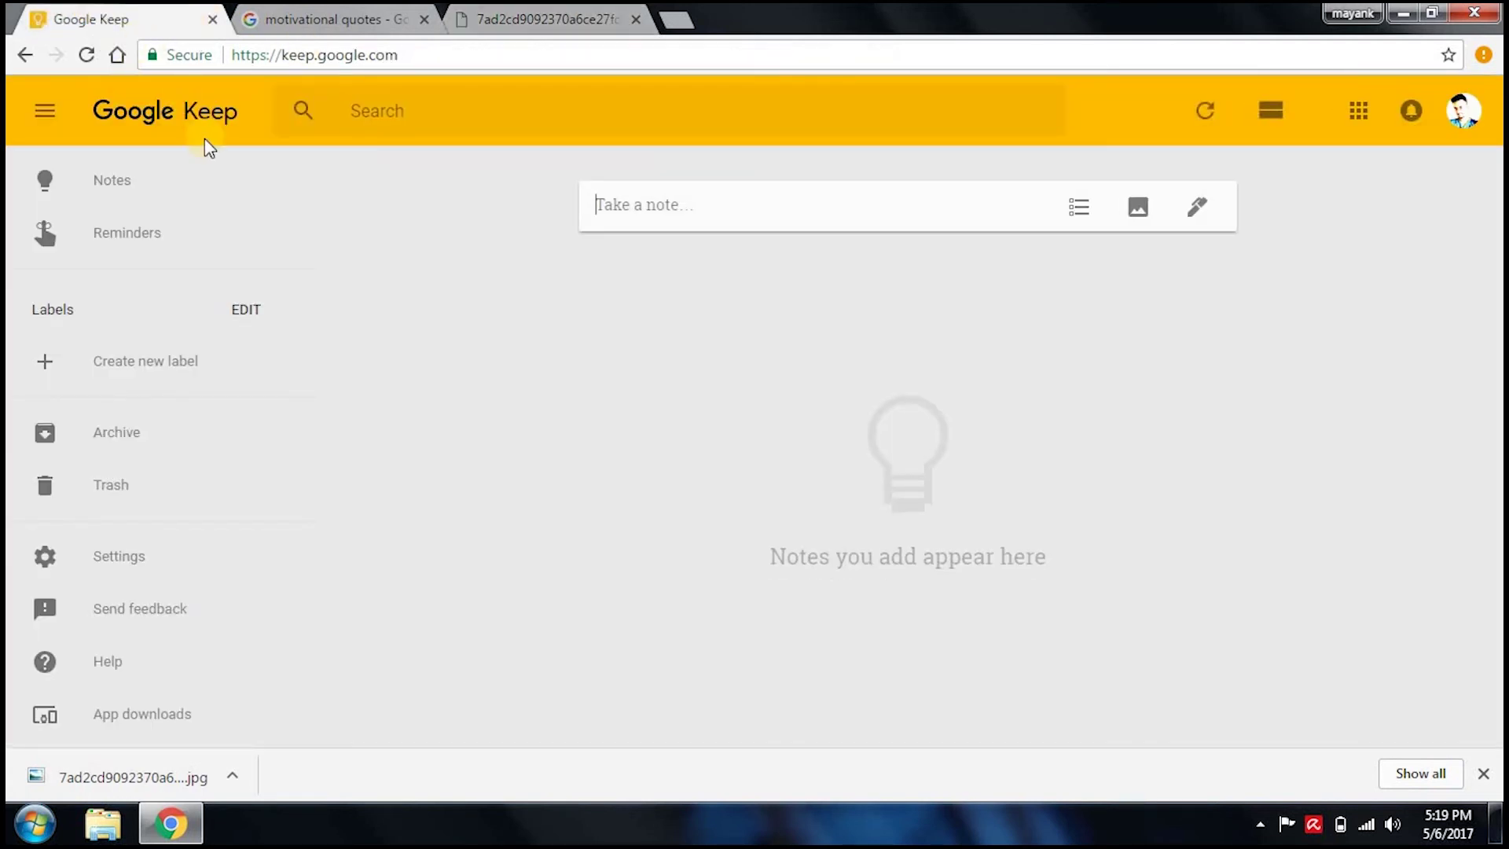
left_click(1137, 211)
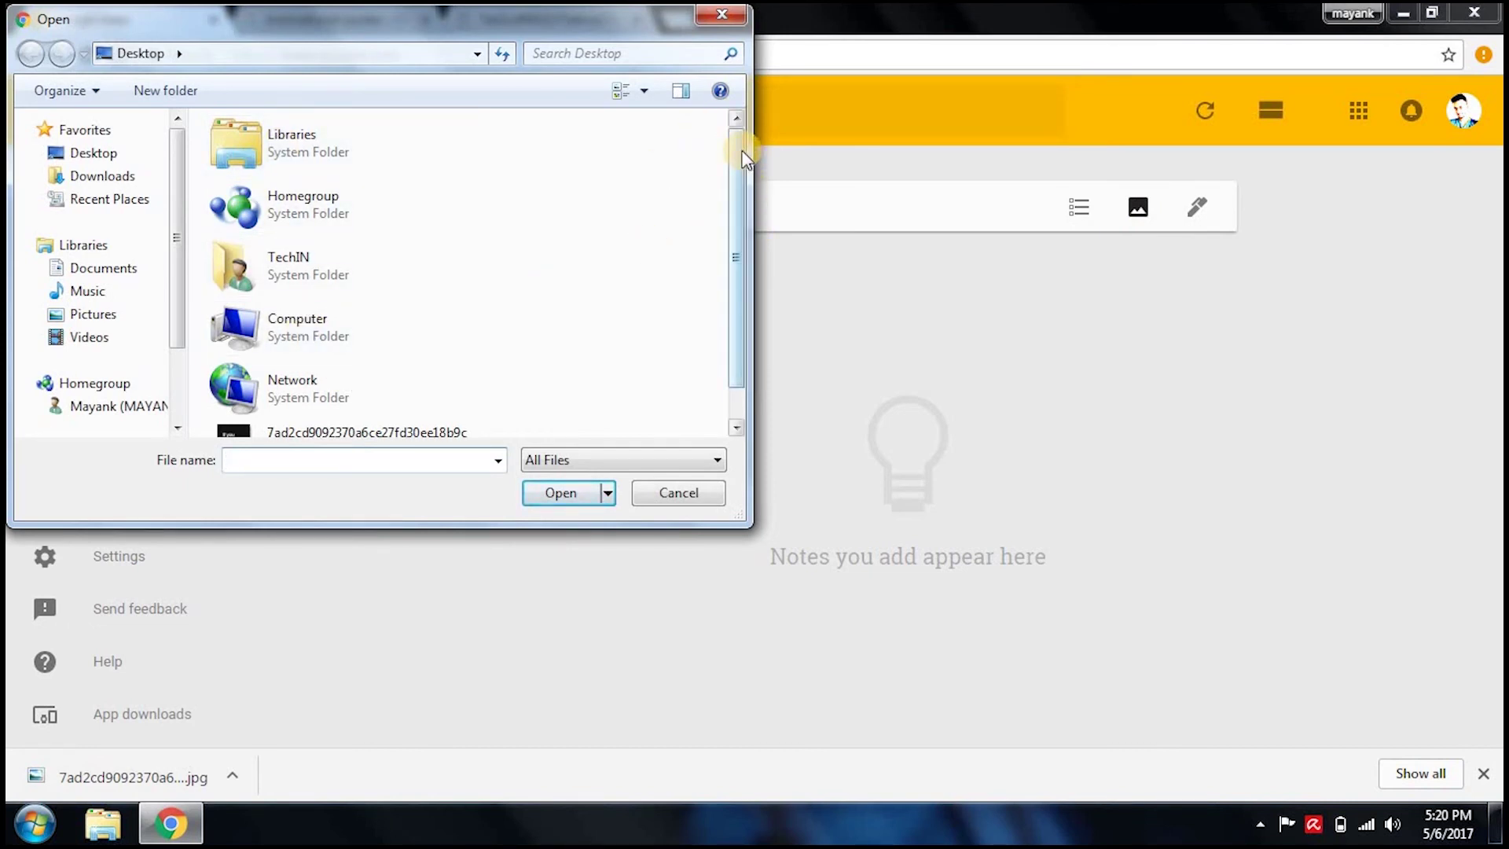
left_click_drag(742, 168, 741, 207)
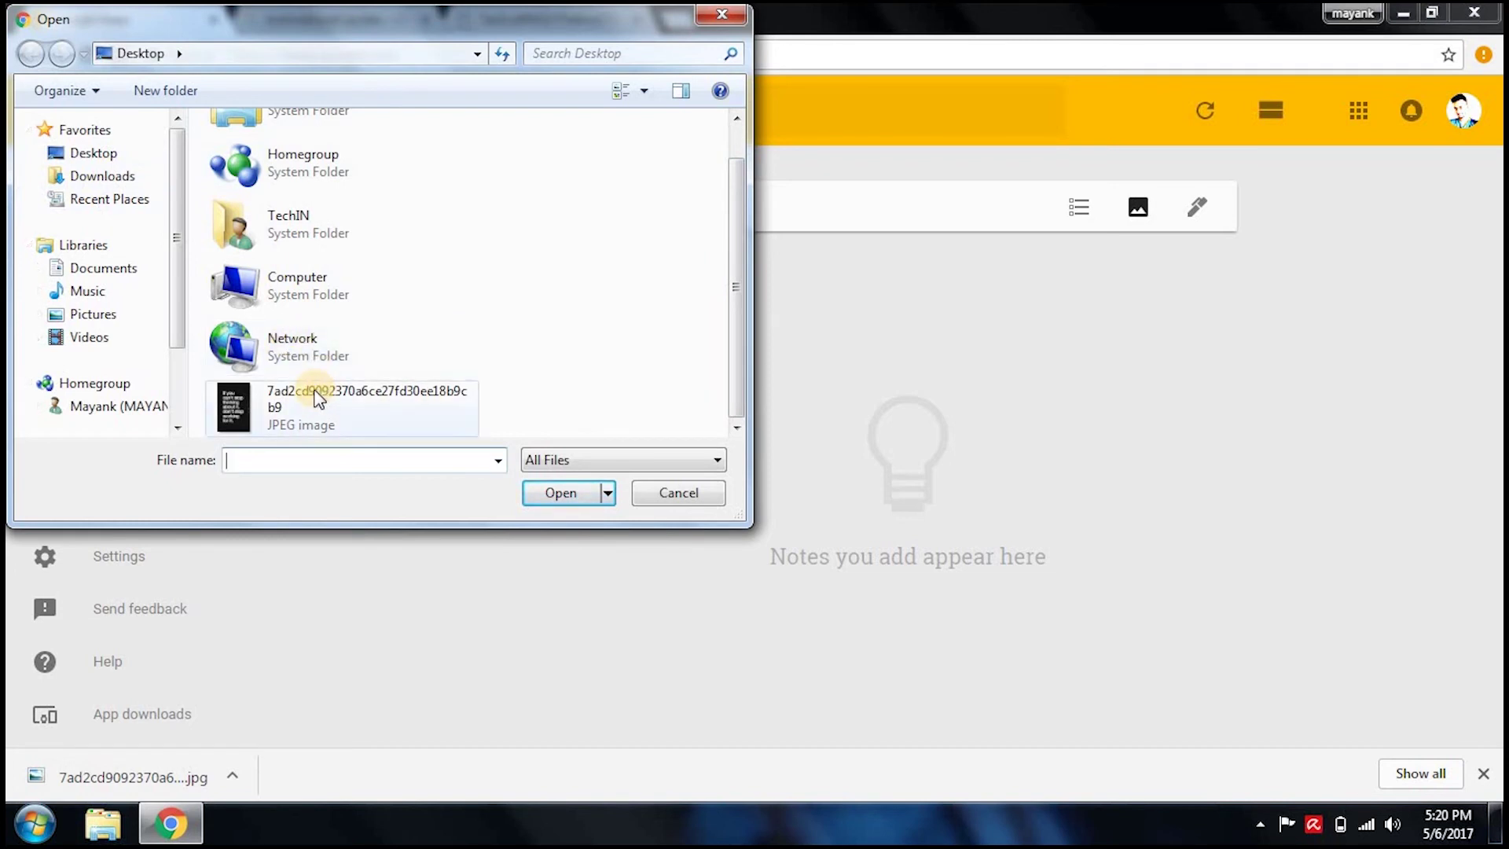
left_click(292, 415)
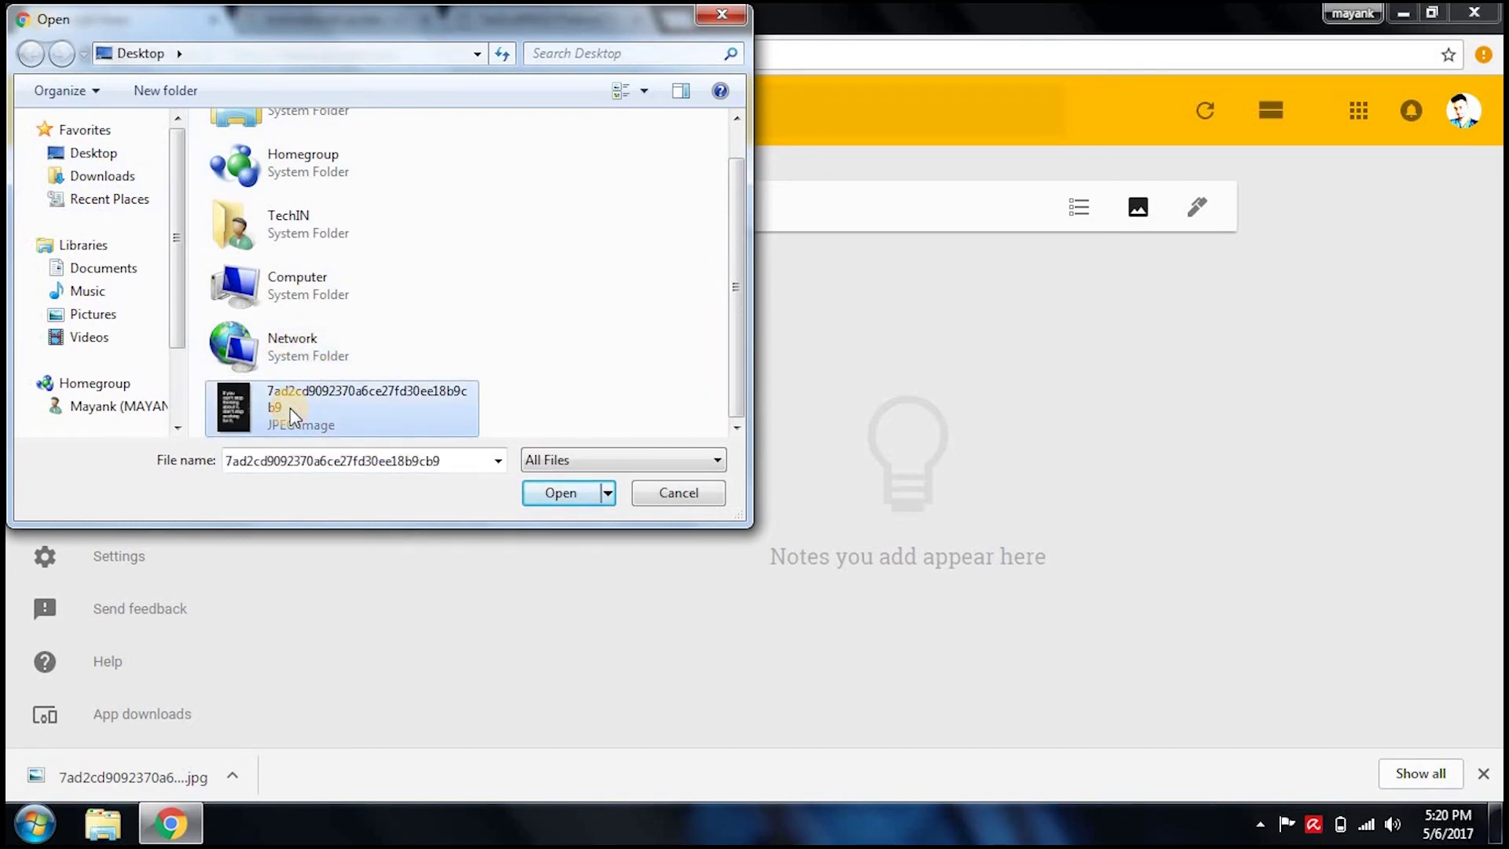
double_click(445, 465)
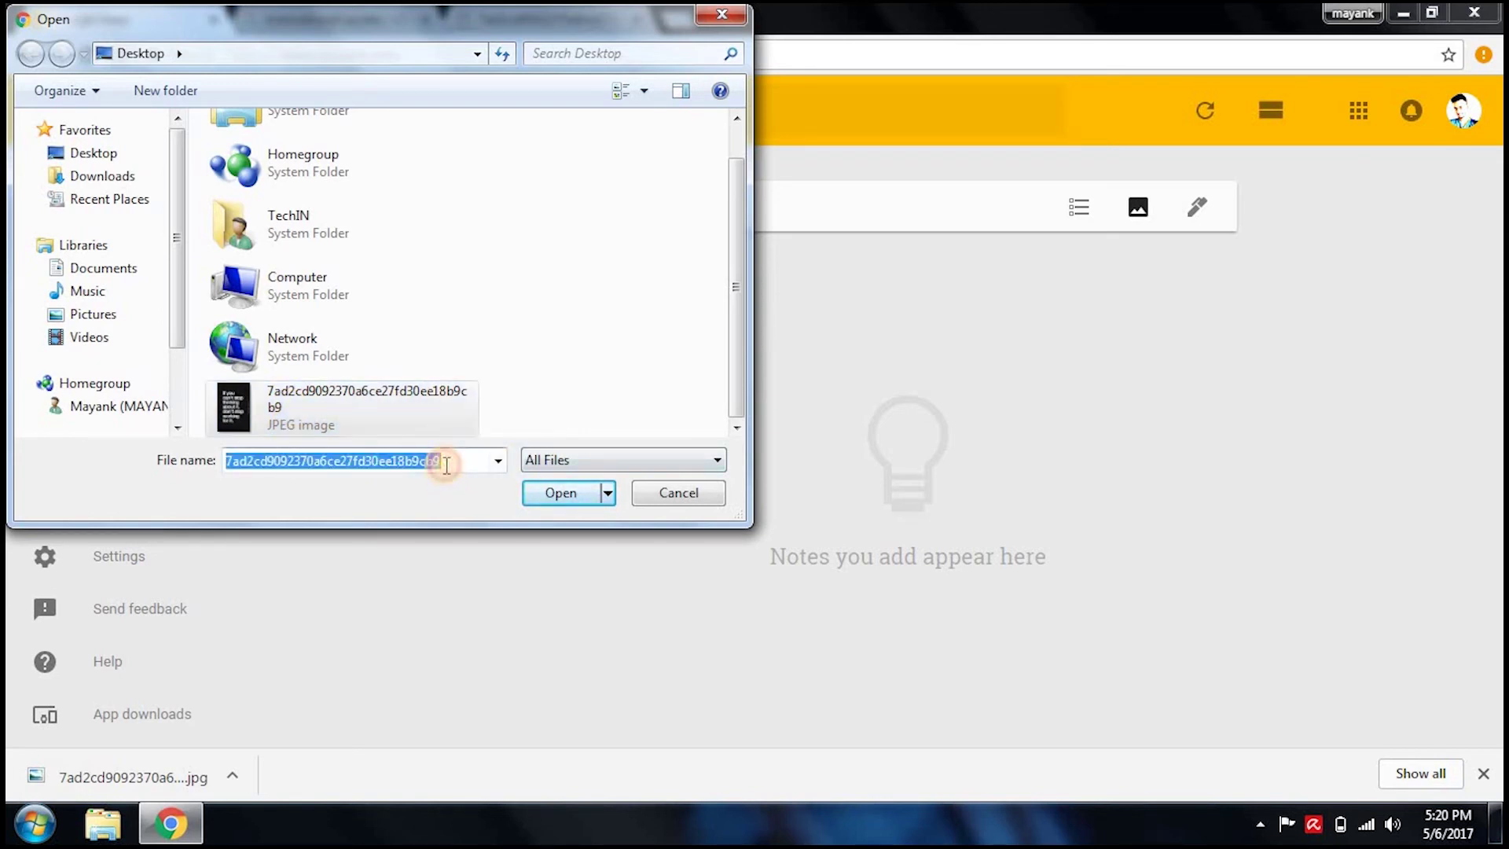
key("BackSpace")
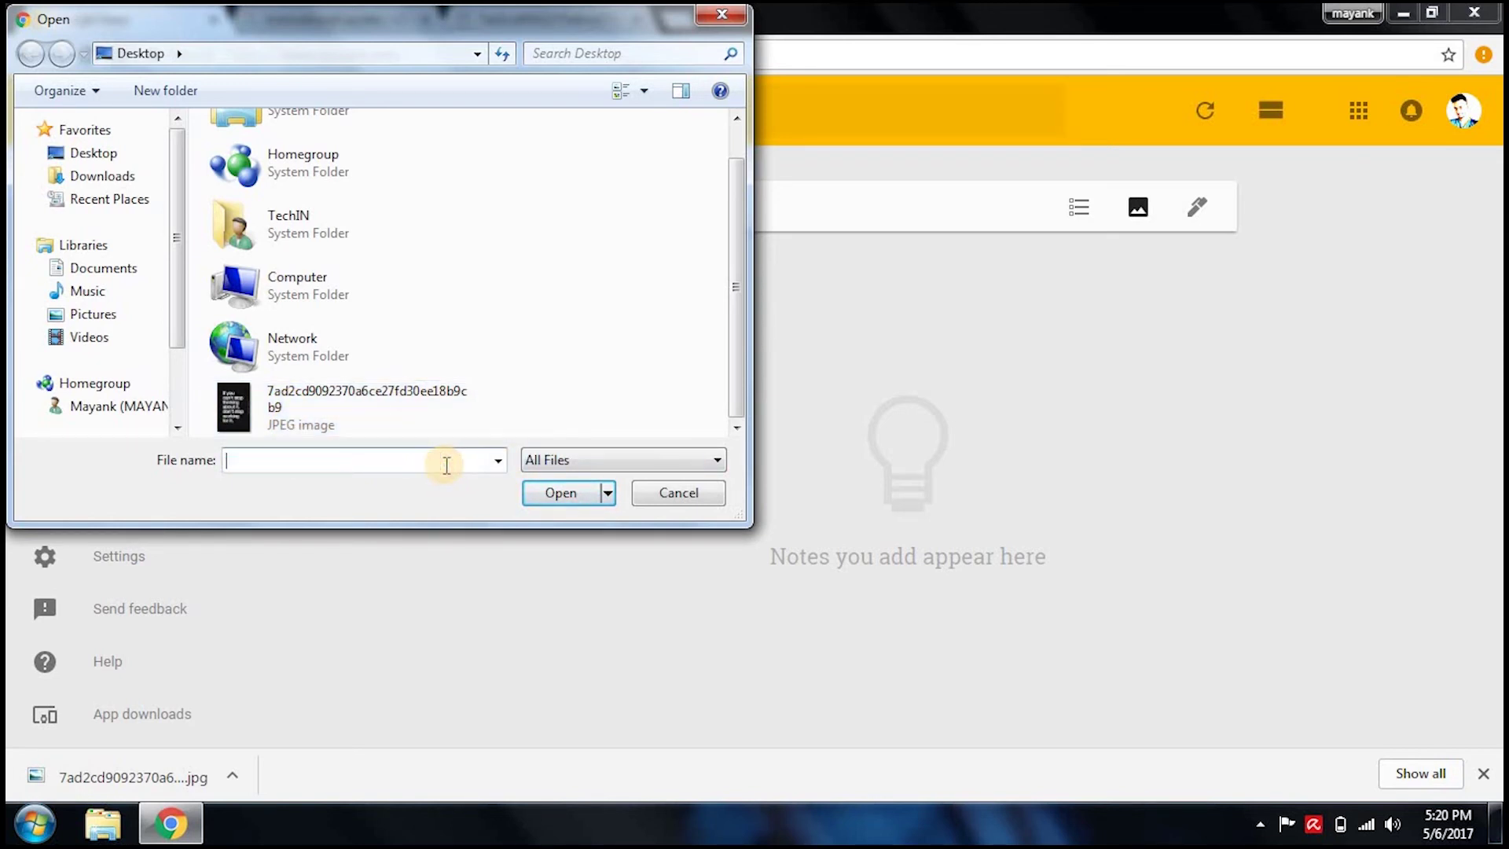
key("ctrl+v")
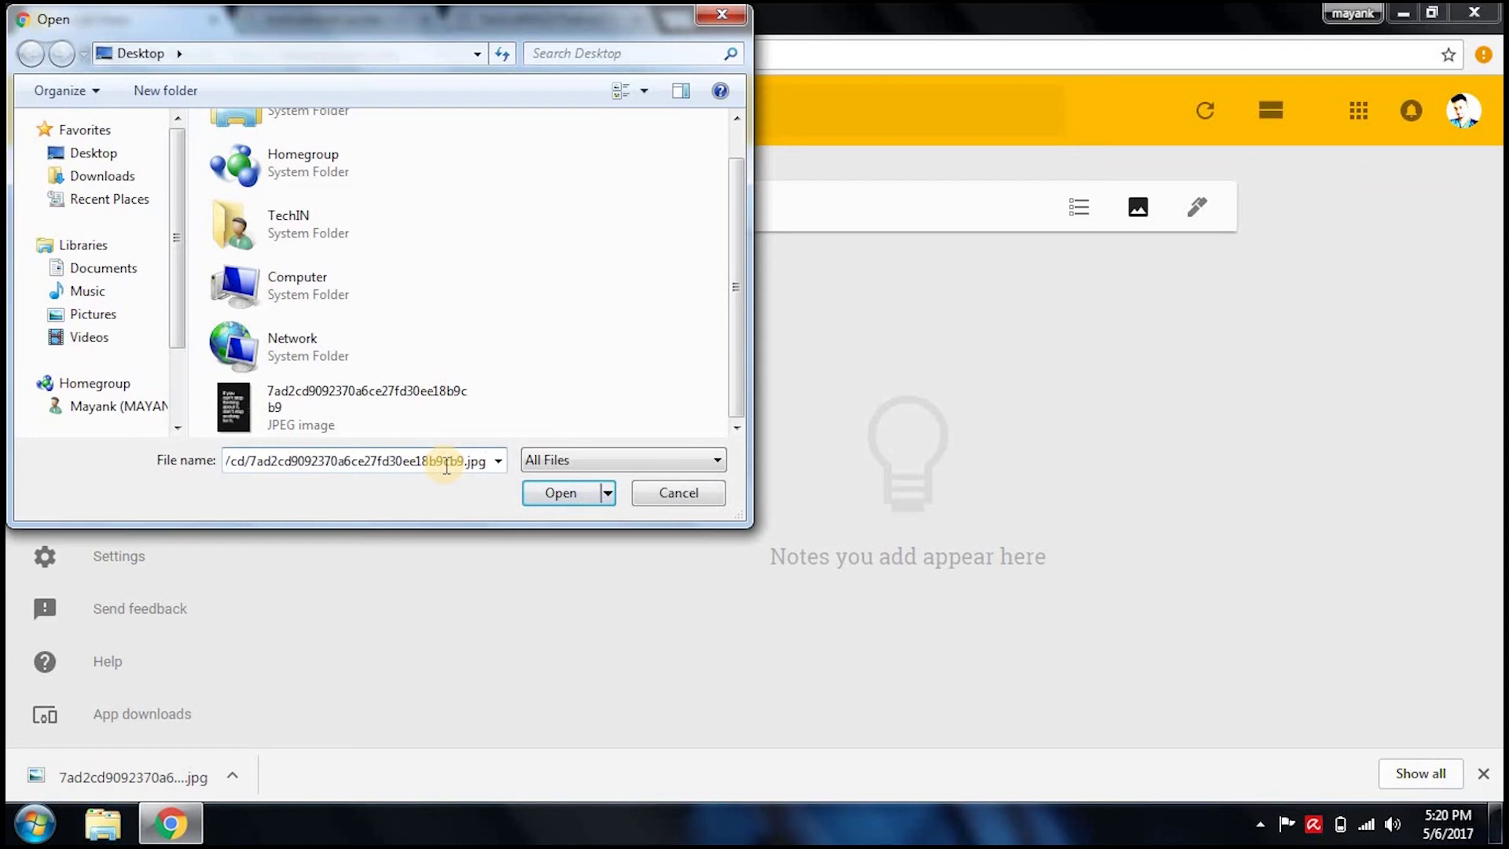
left_click(559, 494)
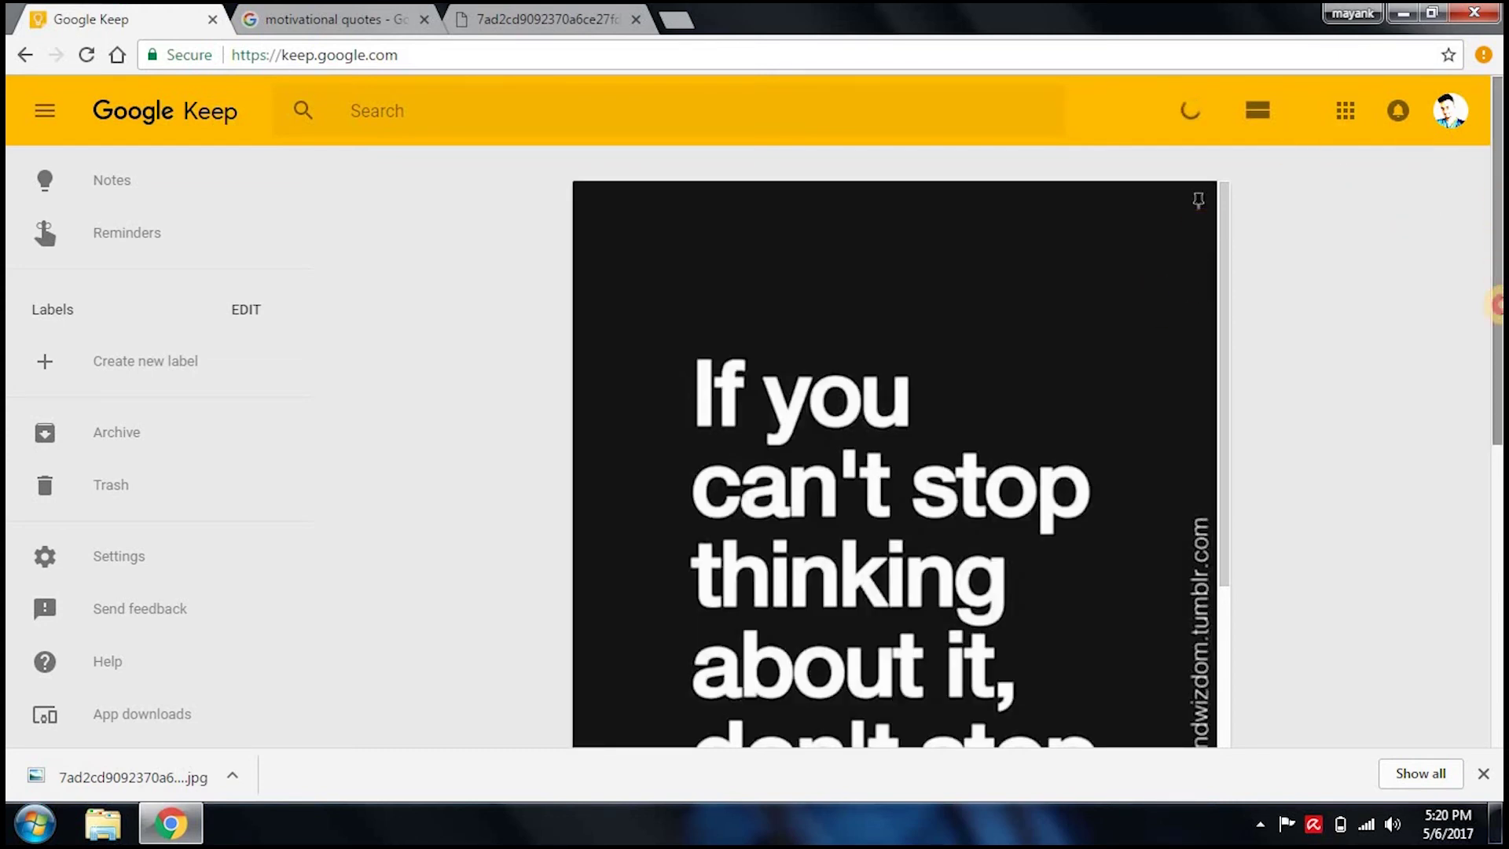
left_click(1497, 306)
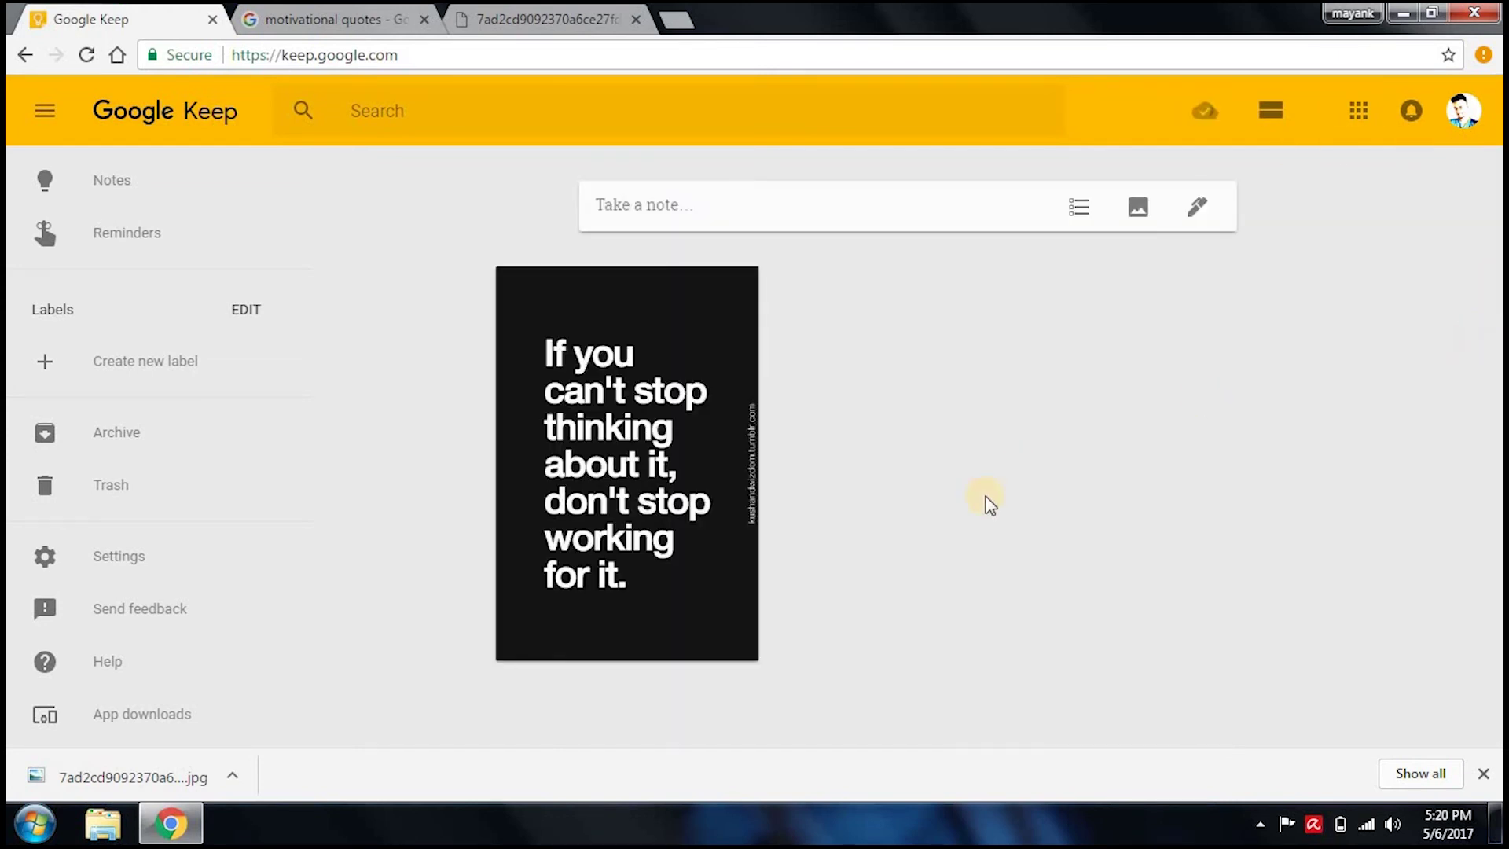
Grab the image text from the new quote note and review the extracted text below the picture
left_click(657, 438)
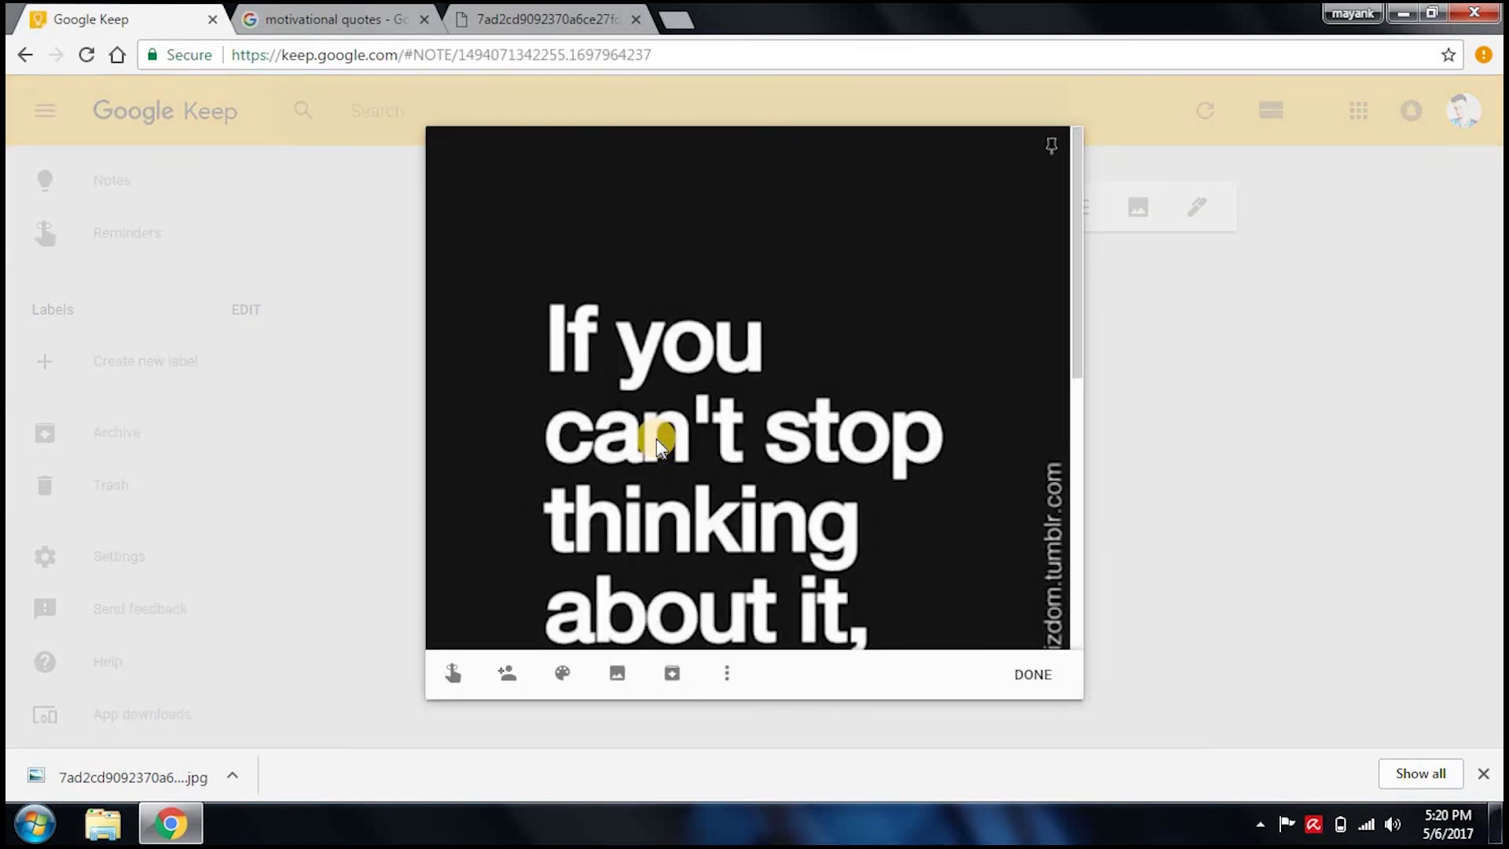
left_click(726, 676)
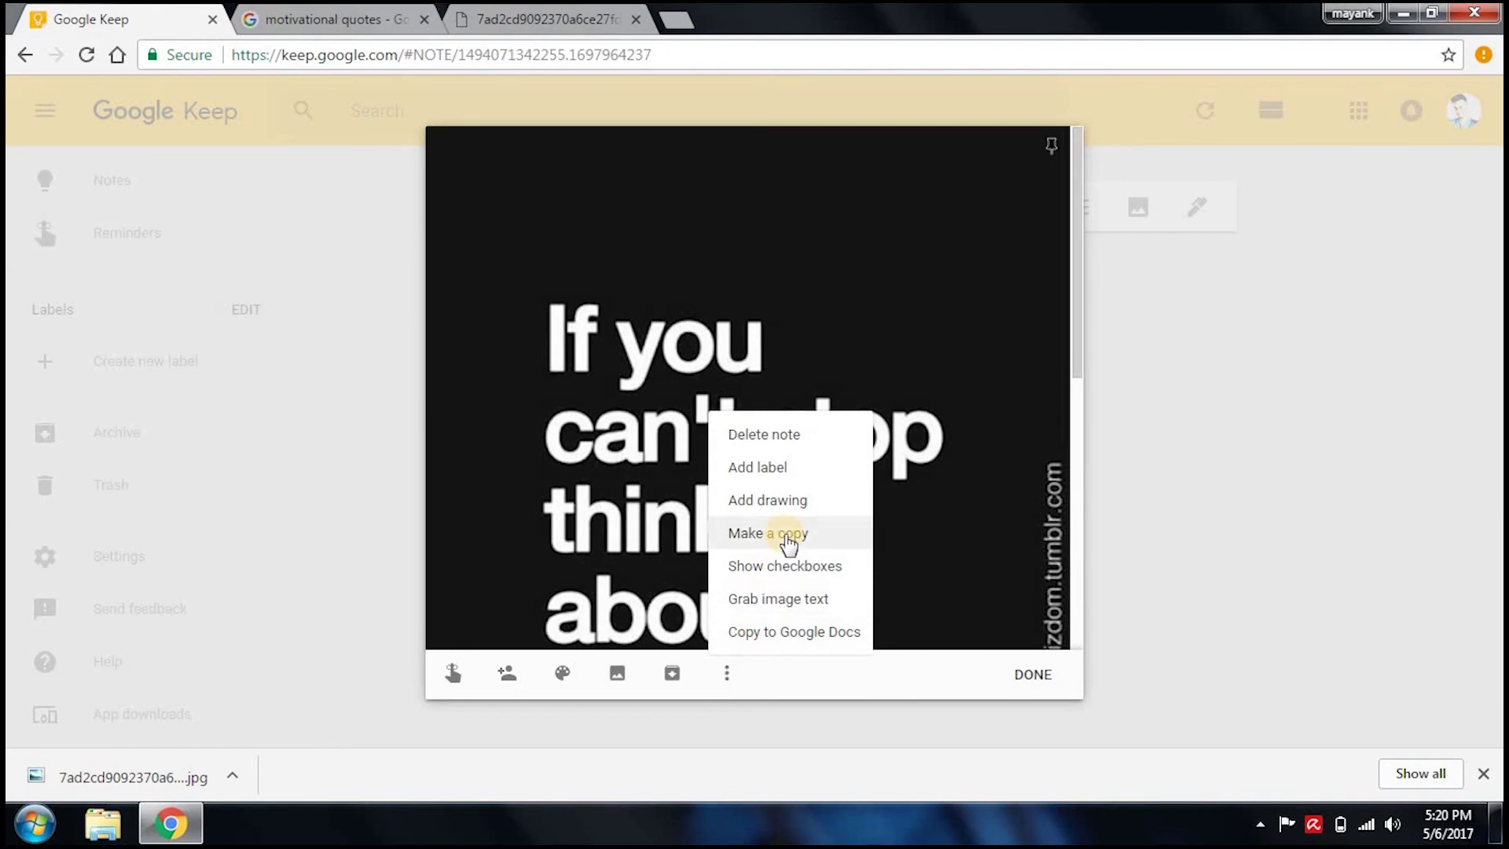
left_click(776, 601)
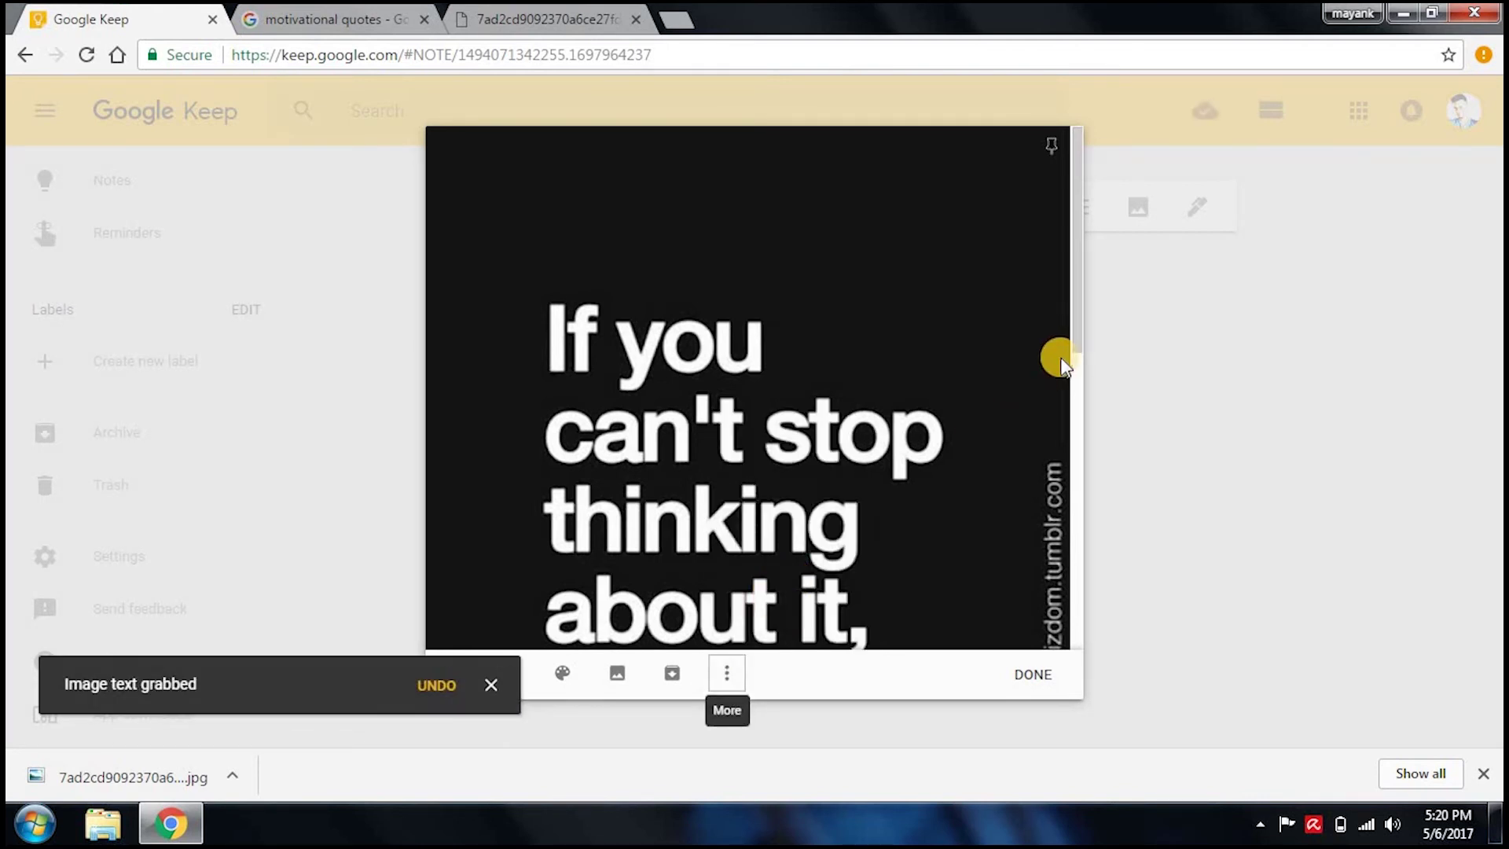
left_click_drag(1073, 352, 1077, 646)
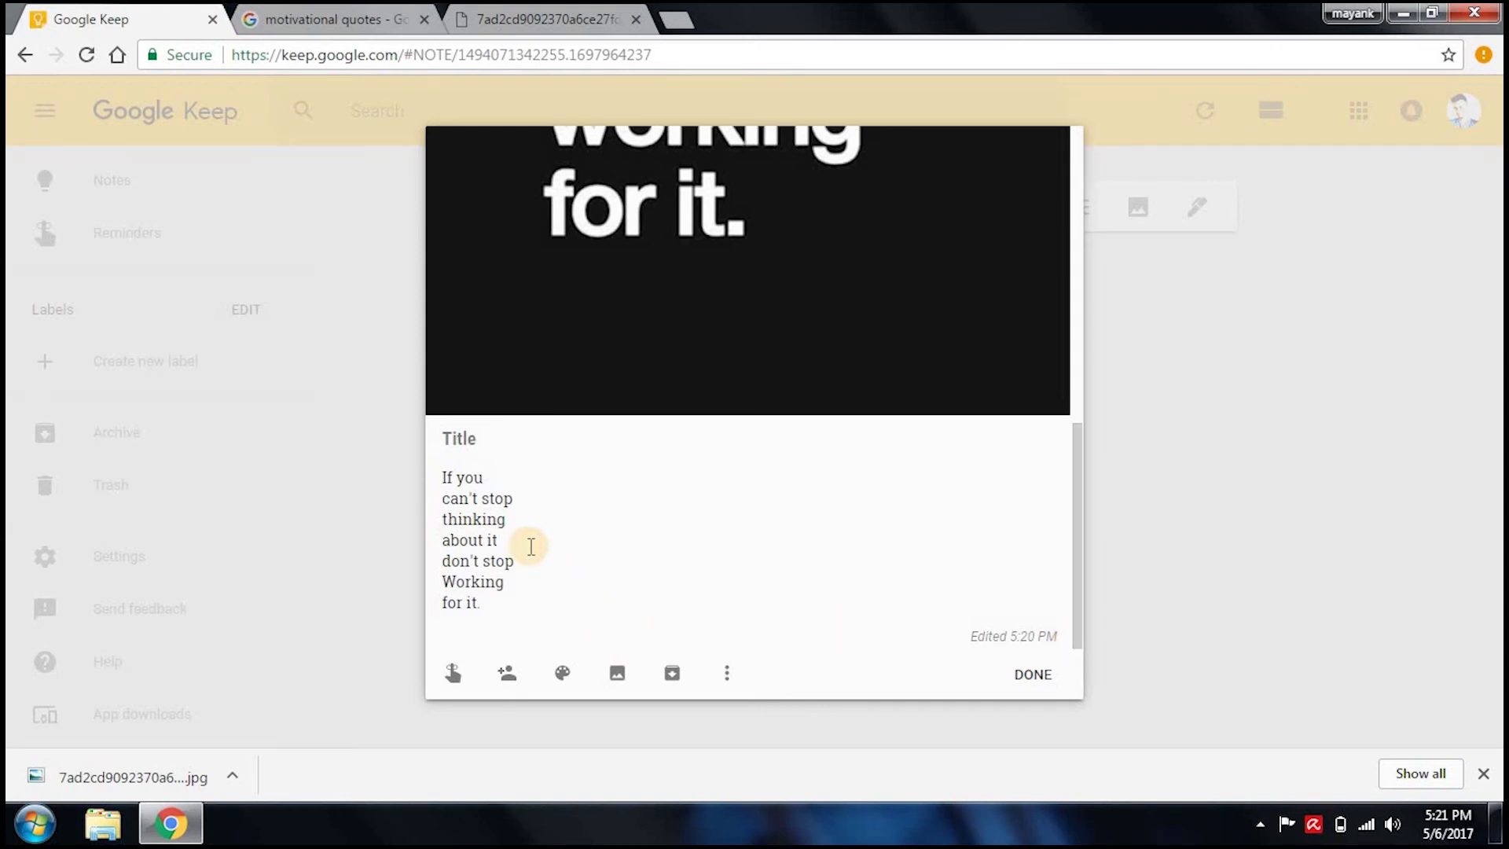
Replace "it" after "about" with "sehshu" in the extracted text, then finish the note and minimize the browser
type("sehshm")
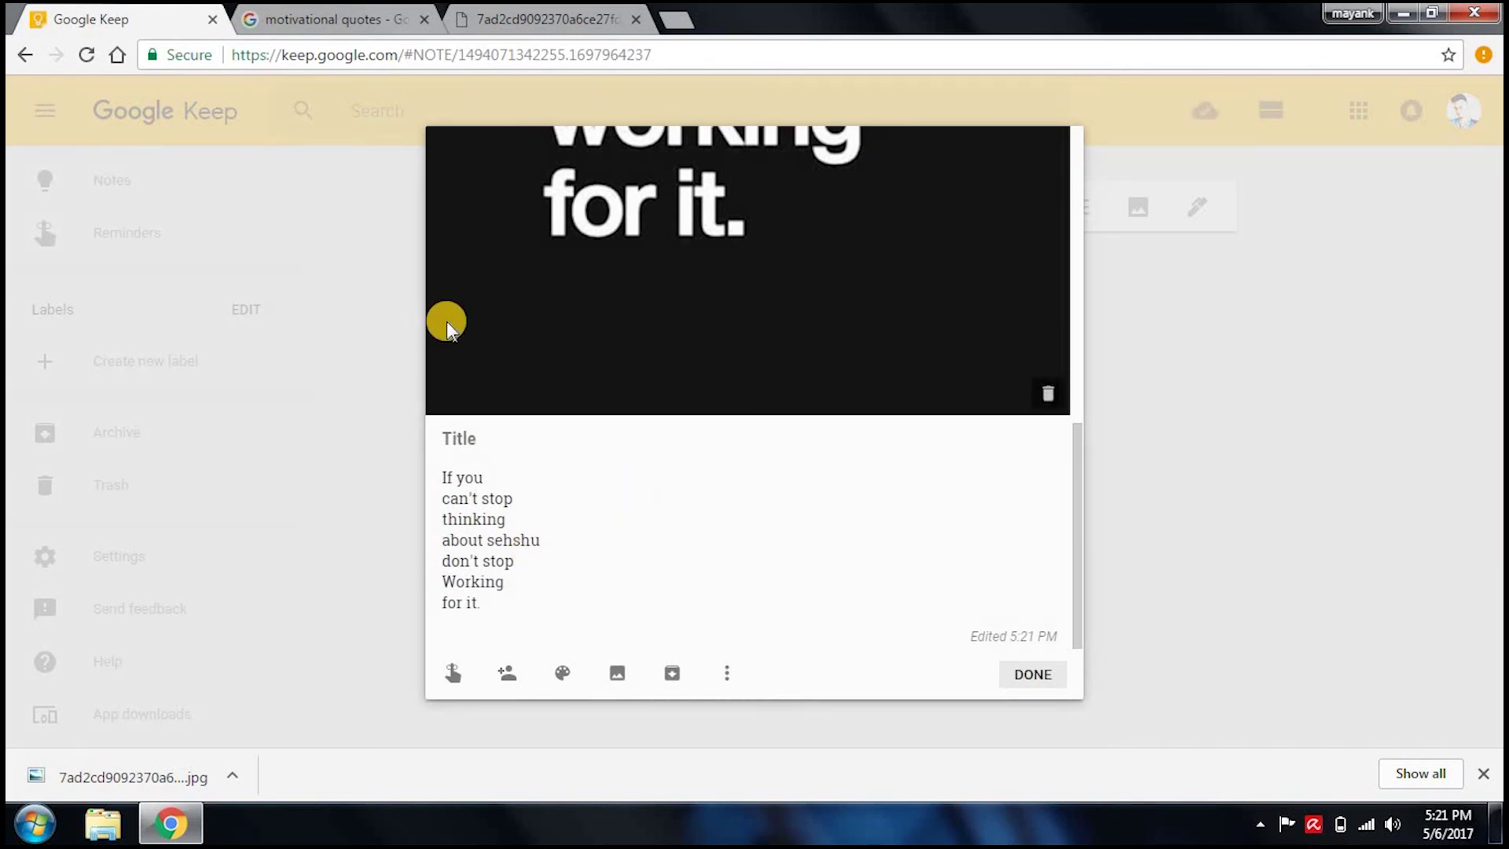
left_click(1032, 676)
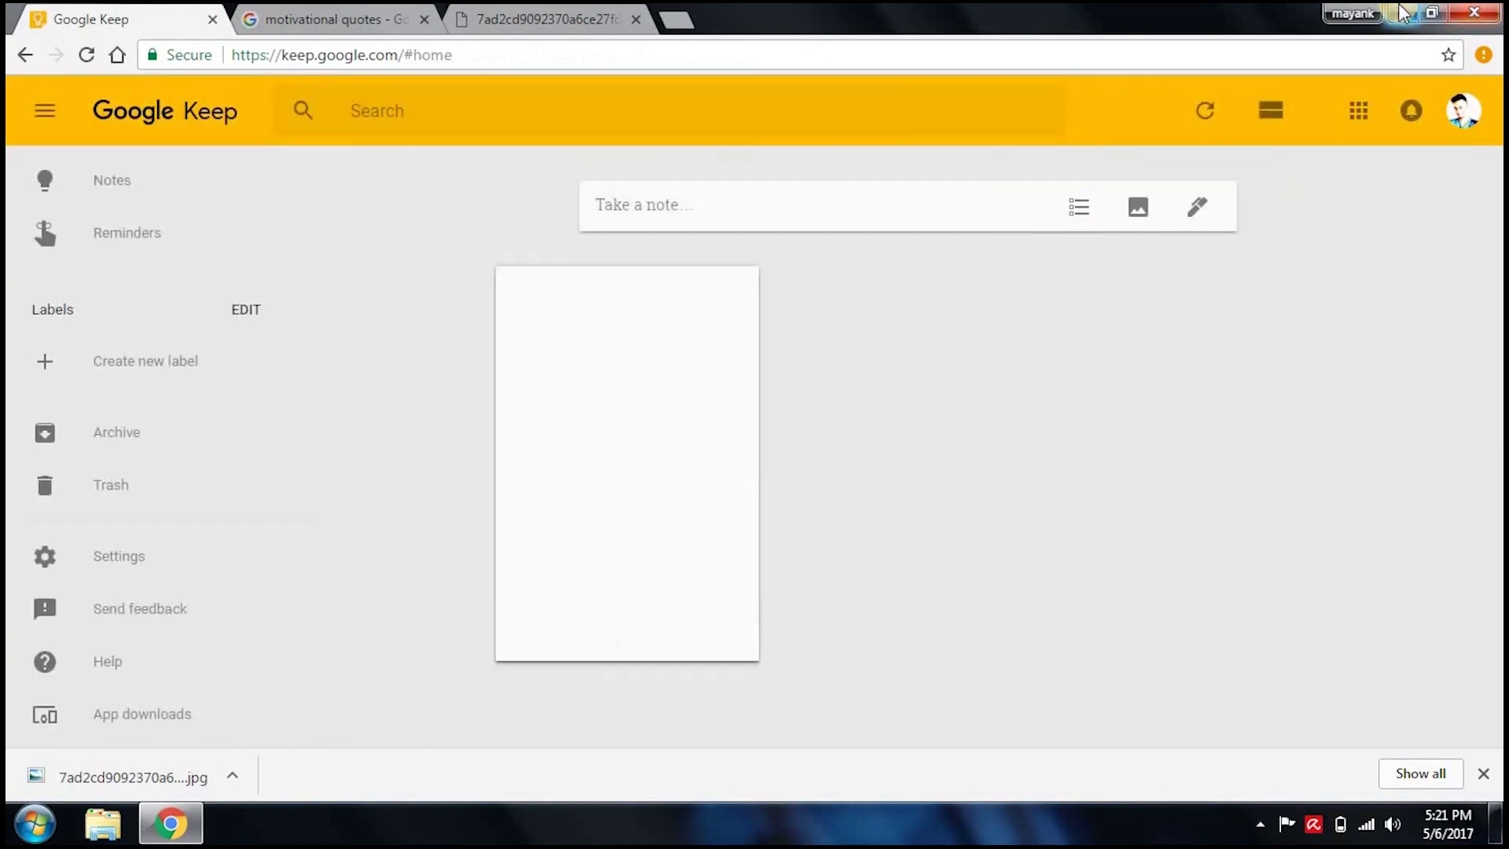
left_click(1403, 13)
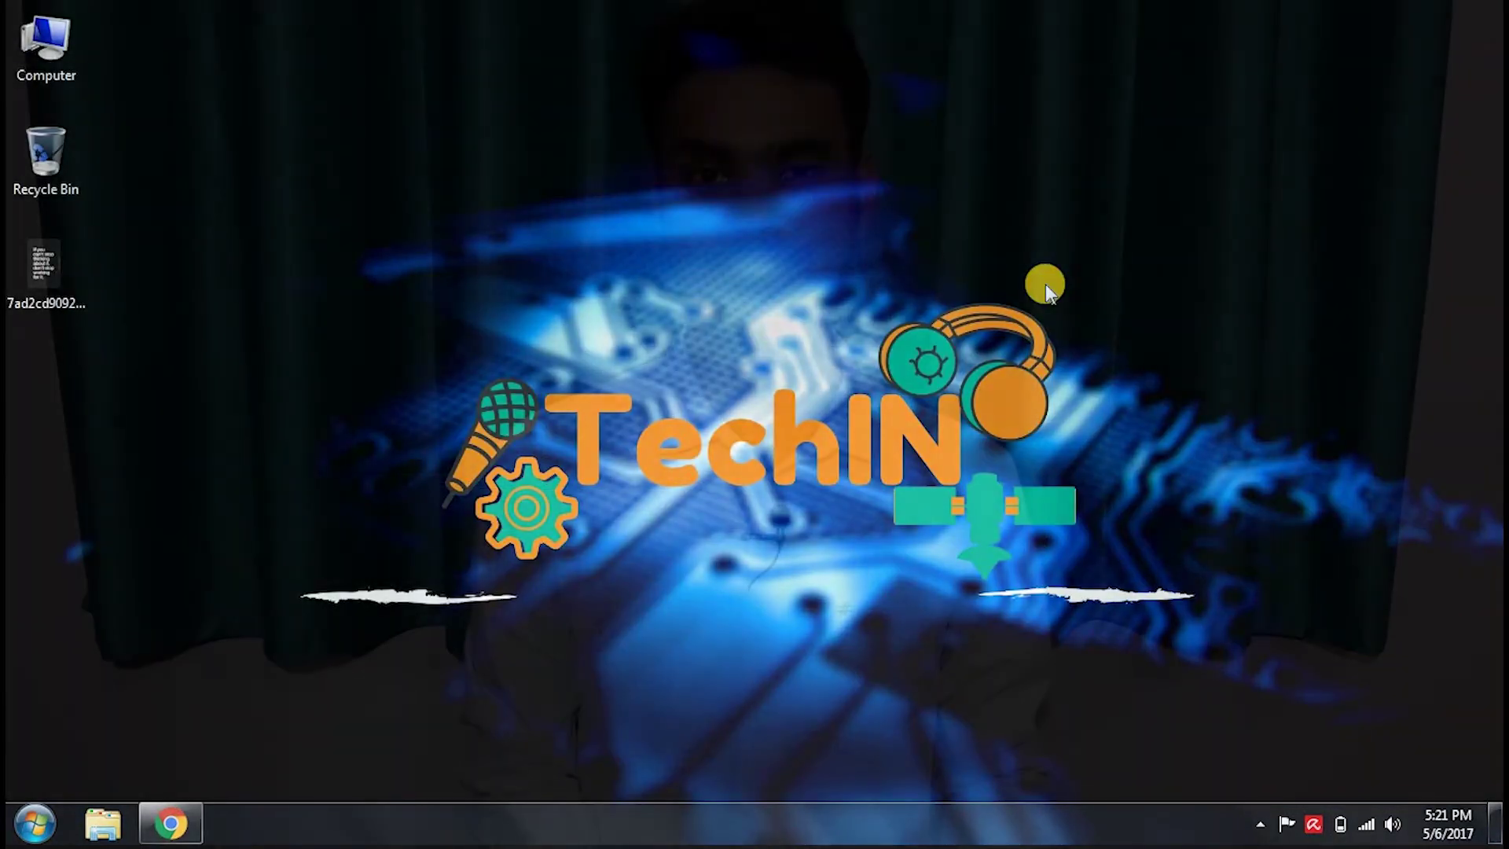